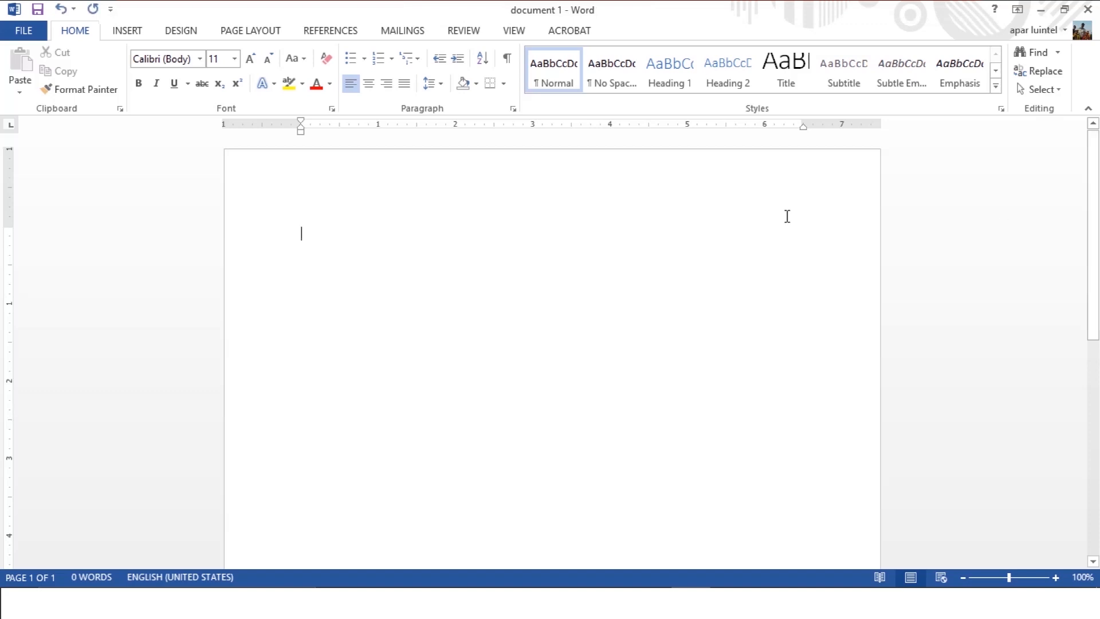
Zoom the blank page out and in to compare magnifications, settling on 130%.
scroll(788, 217, "down", 8, "ctrl")
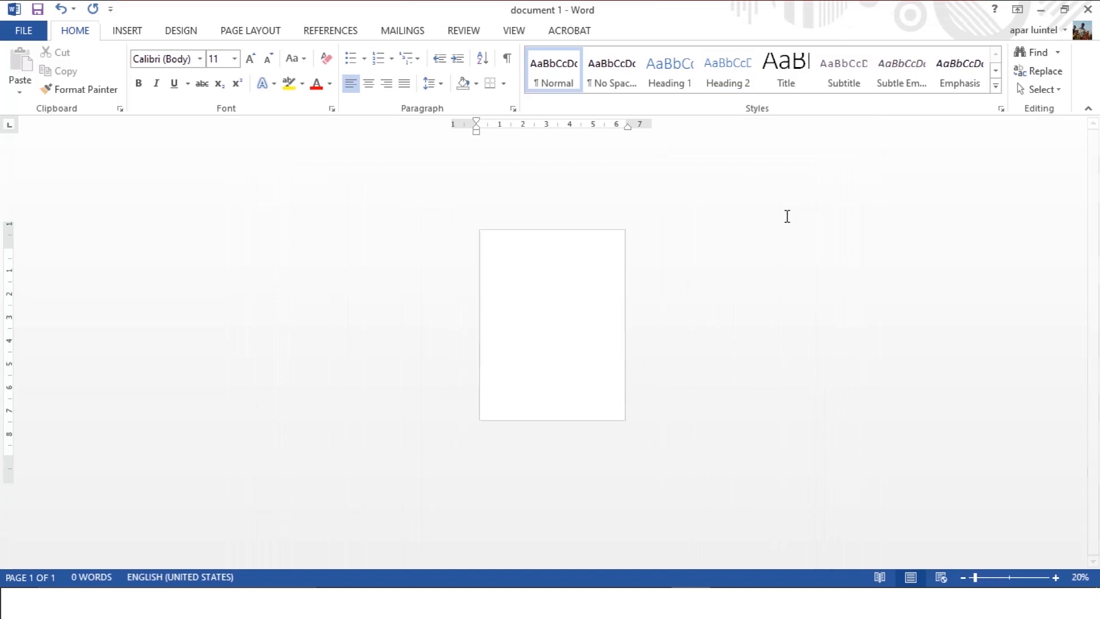
scroll(600, 356, "up", 7, "ctrl")
scroll(545, 385, "up", 7, "ctrl")
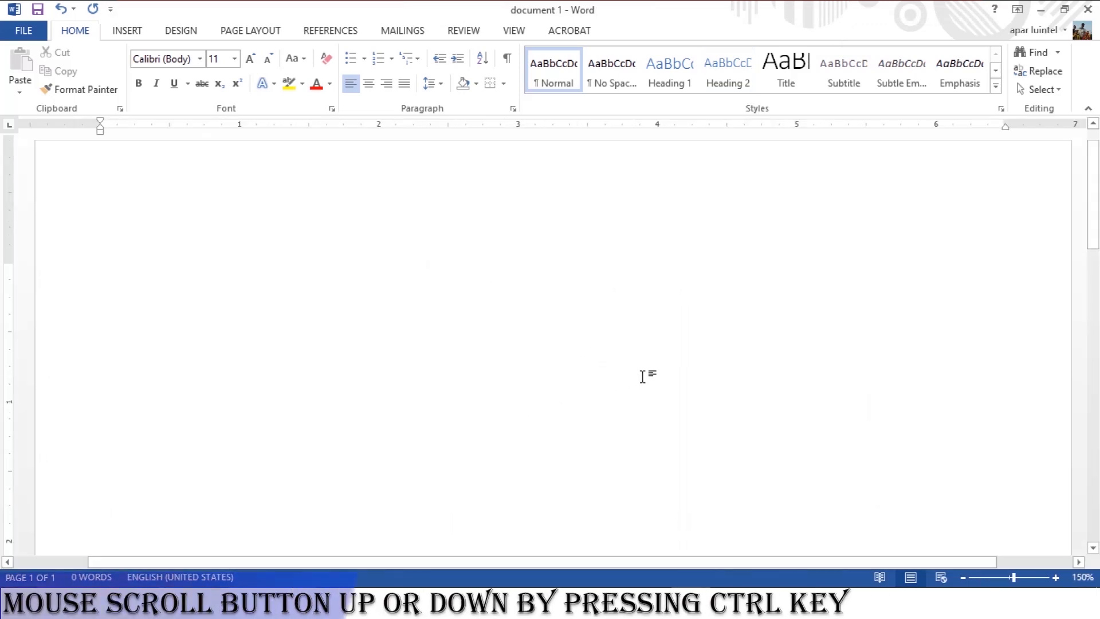
scroll(642, 377, "down", 9, "ctrl")
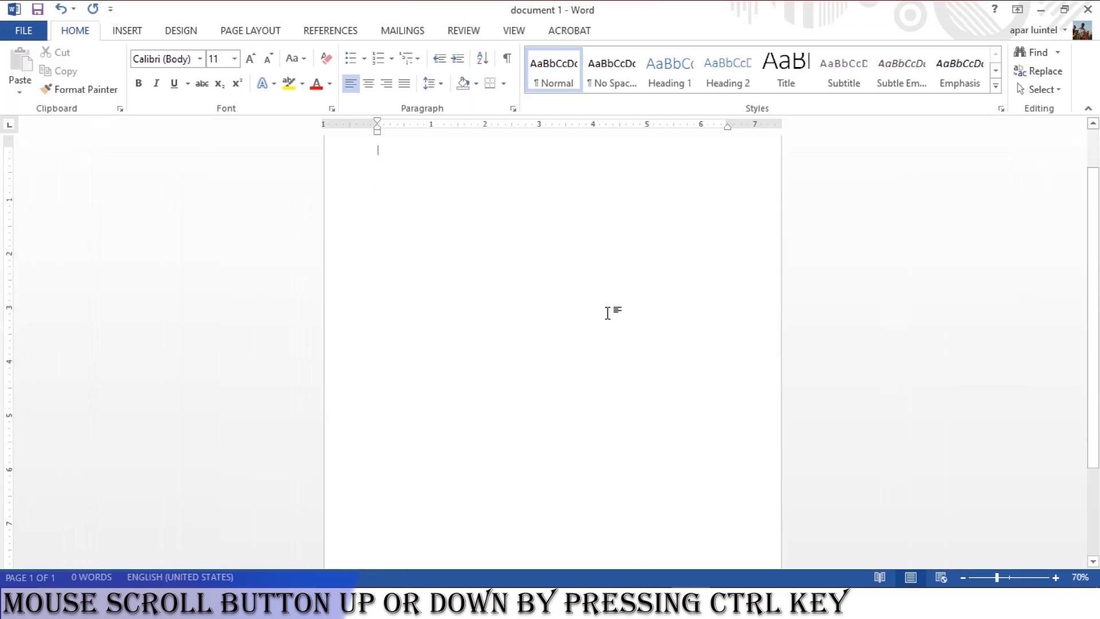
scroll(603, 301, "down", 3, "ctrl")
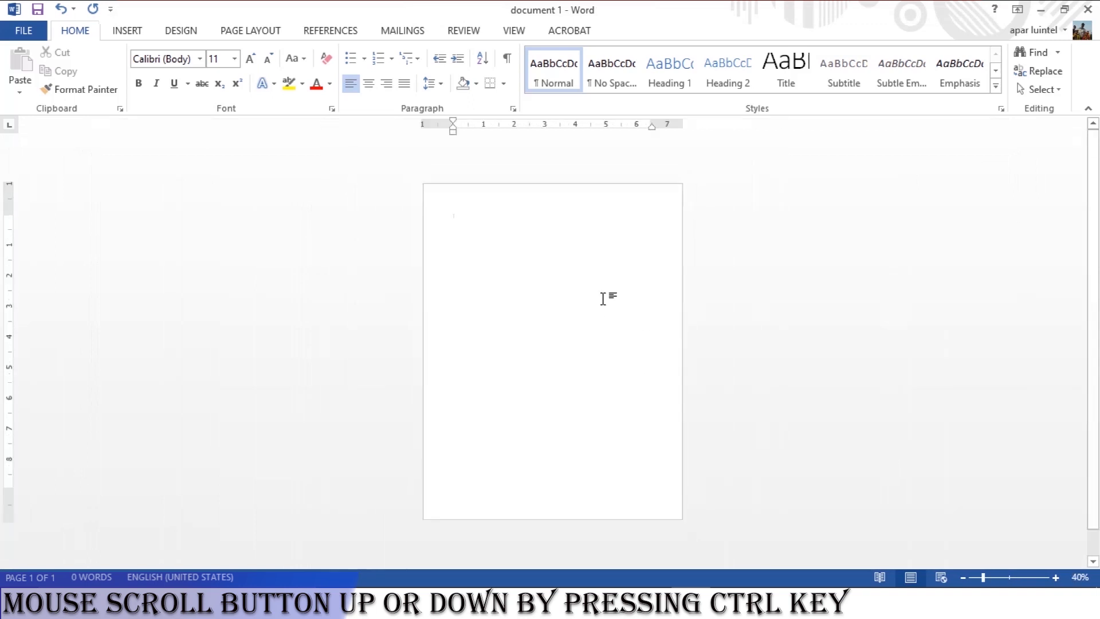
scroll(552, 368, "up", 1, "ctrl")
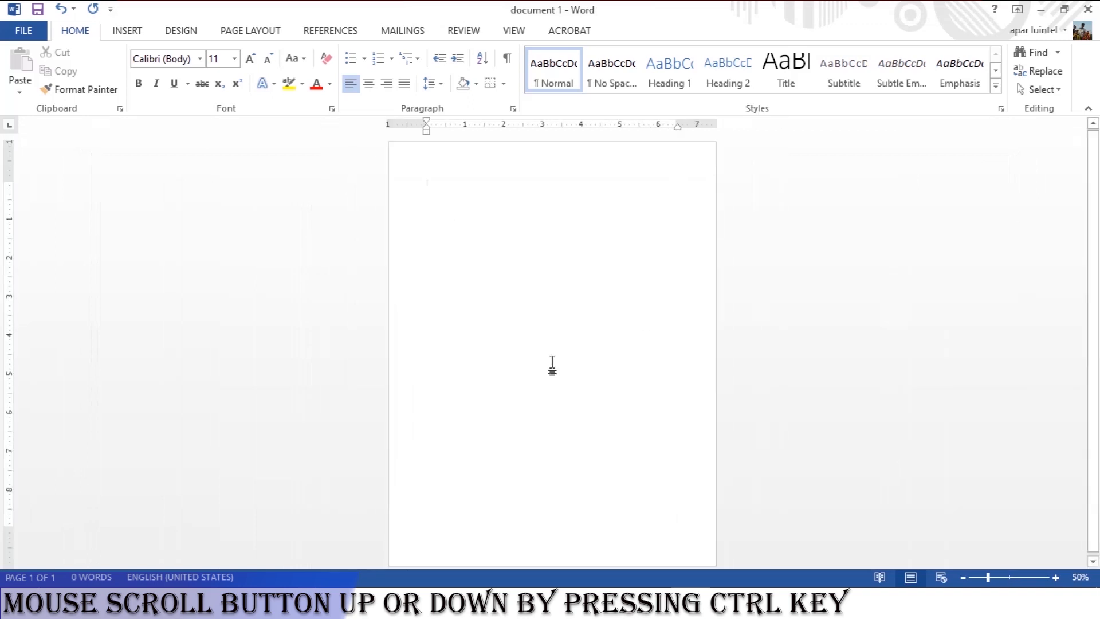
scroll(479, 196, "up", 2, "ctrl")
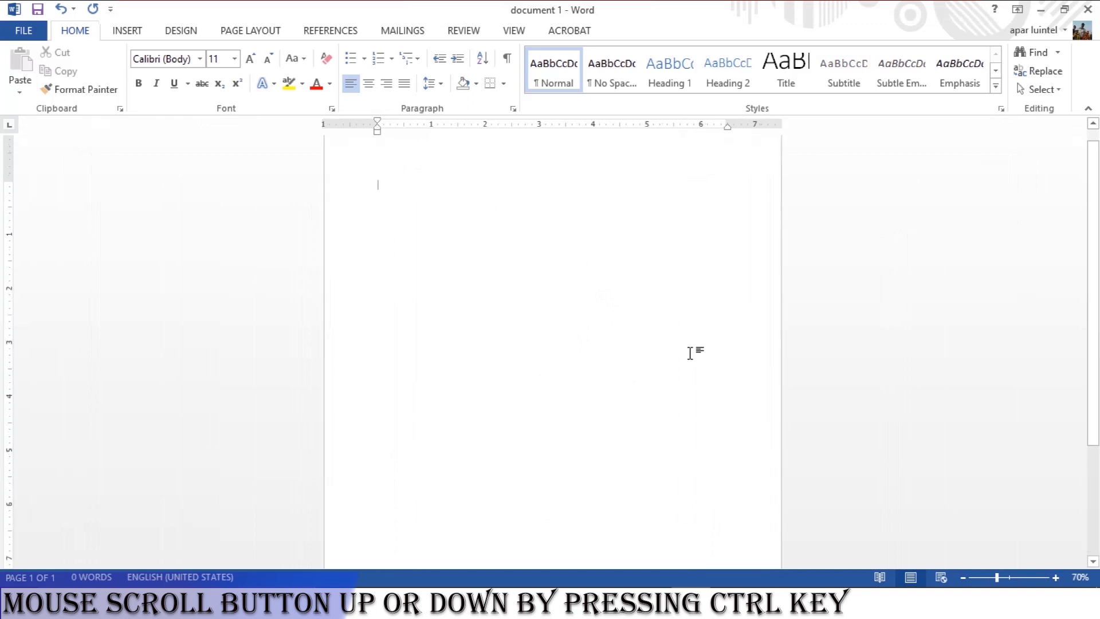
scroll(346, 172, "up", 5, "ctrl")
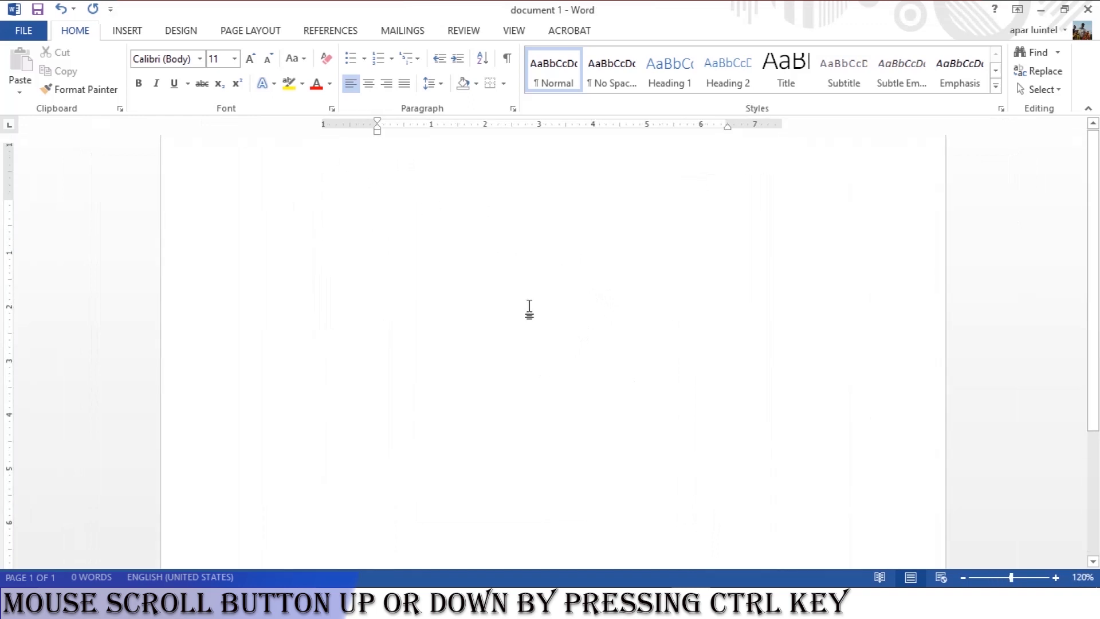
scroll(218, 257, "up", 1, "ctrl")
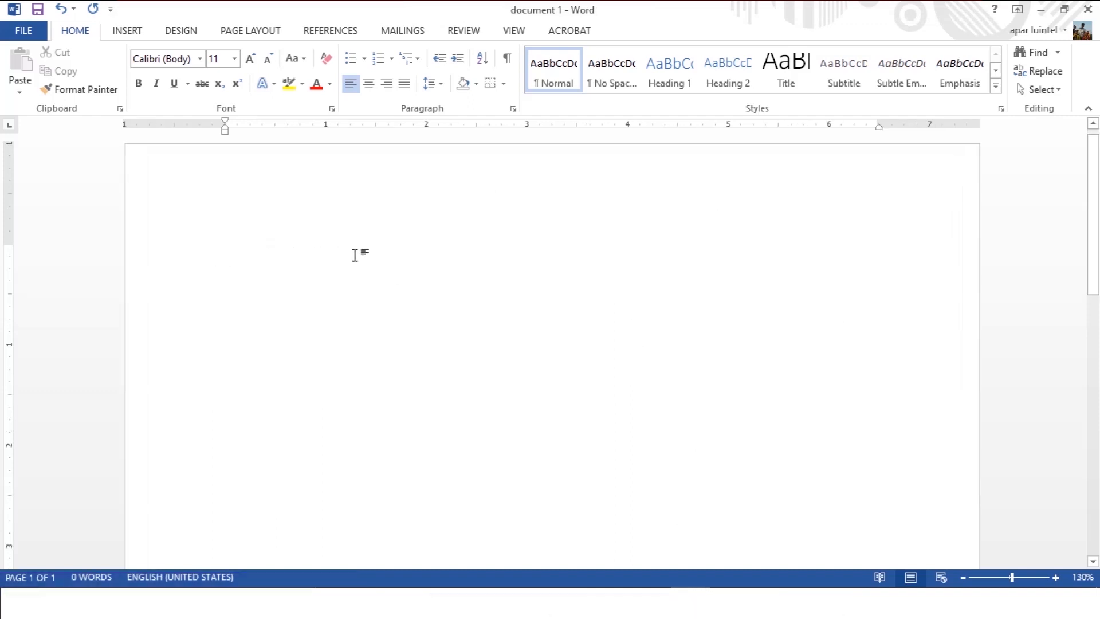
Write the greeting "Dear" with the recipient's first name and a comma, leaving a blank line below it.
type("Dear David,")
key("Return")
key("Return")
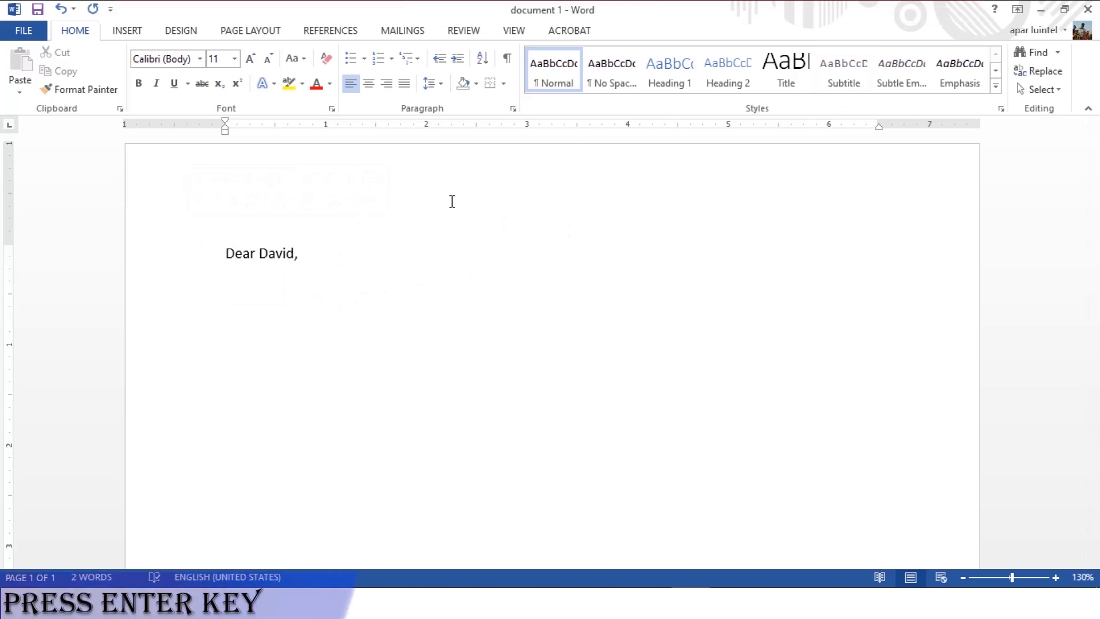
Write the opening sentence "I'm just writing to let you know that I've started working at the ABC Company last month.".
type("I'm just writing to let you know that iv")
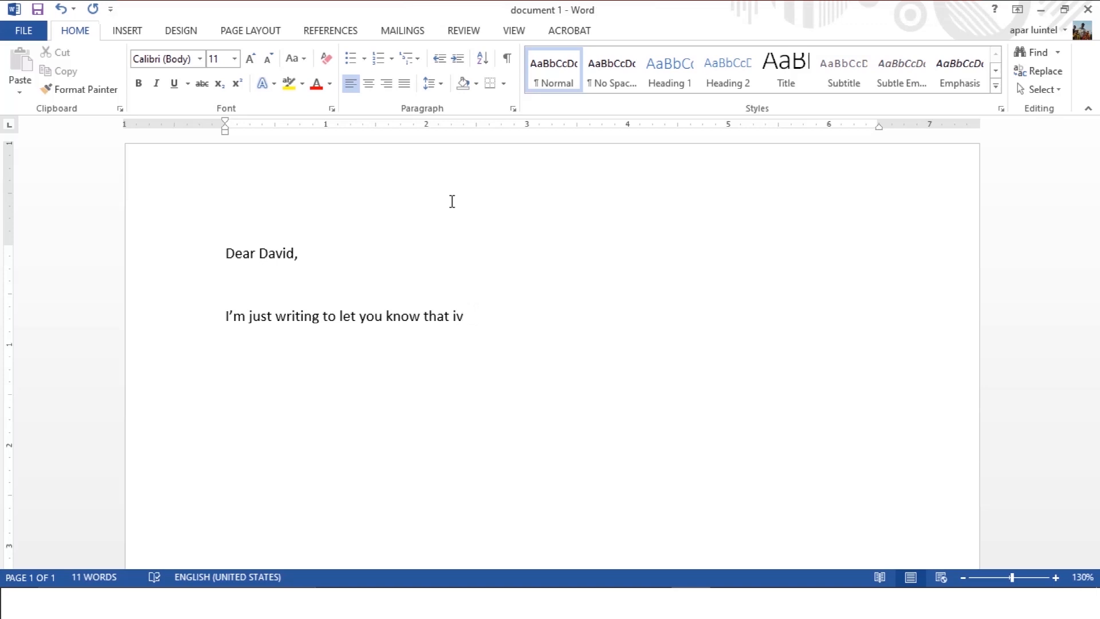
type("I've")
type("started working at the ABC Company last month.")
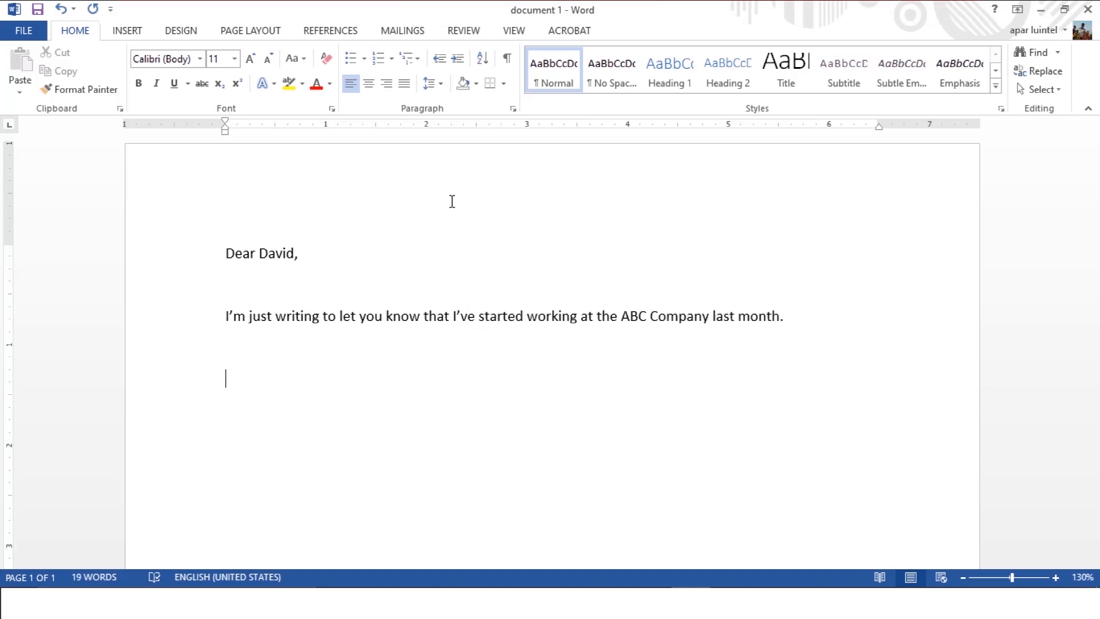
Add a paragraph about leaving the outdoor construction foreman job for the ABC Company, with incredible salary and no direct sunlight at work.
key("Return")
key("Return")
type("As you know, I was not happy with my previous job as a construction foreman")
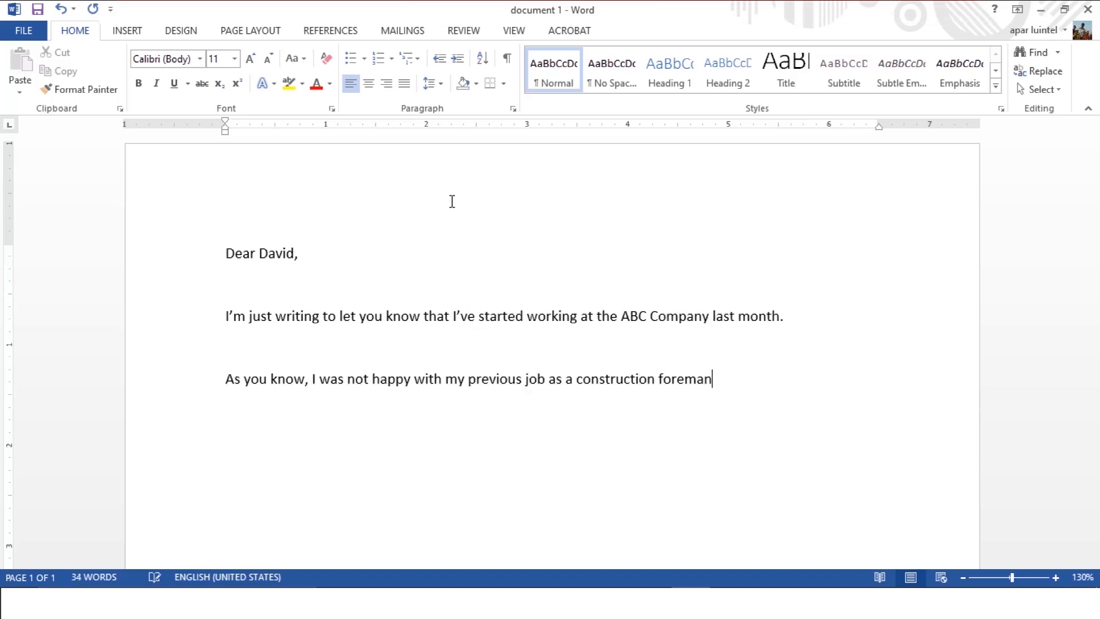
type(" because most of the time I had to work outdoors. Now I've finally switched my")
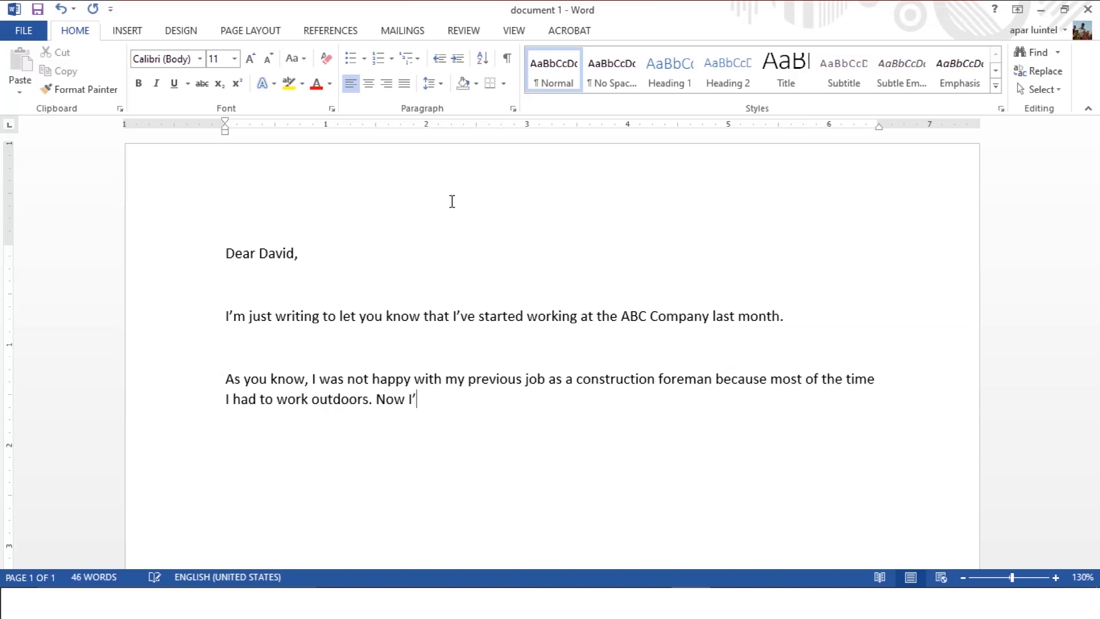
type(" job and started working in the ABC COc")
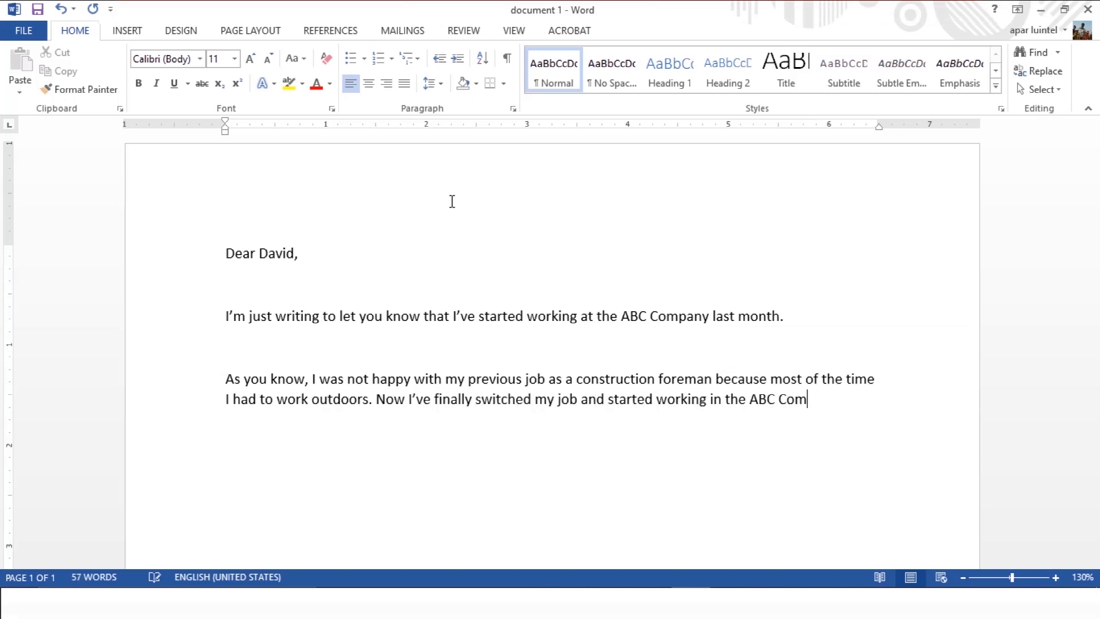
key("BackSpace")
type("mpany. The salary is incredible, and I don't have to face the direct")
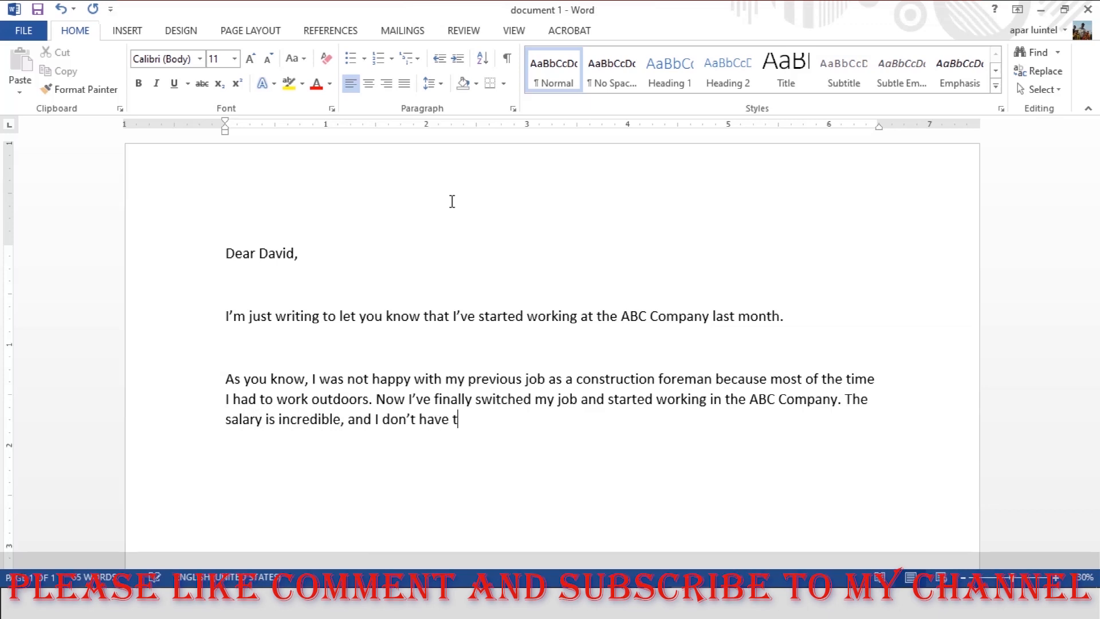
type(" sunlight at work.")
Start a new paragraph with "As I'm appointed as a chief engineer, I look after all the engineering facilities and projects that our company operates.".
key("Return")
key("Return")
type("As I'm appointed as a chief cn")
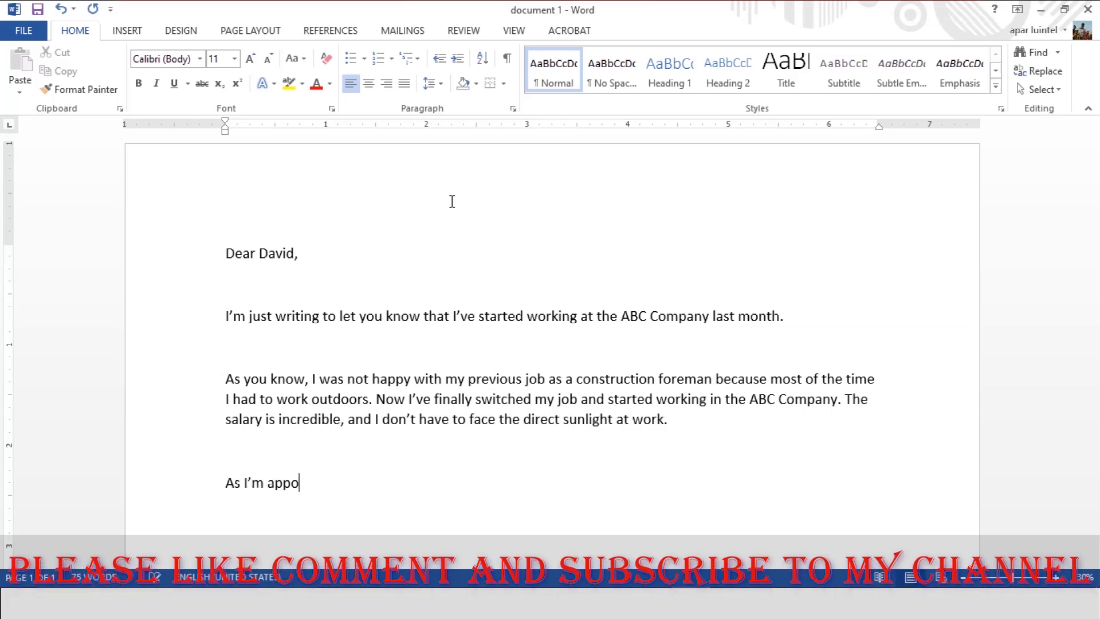
key("BackSpace")
key("BackSpace")
type("engineer, I look after all the engineering equipmen")
key("BackSpace")
key("BackSpace")
key("BackSpace")
key("BackSpace")
key("BackSpace")
key("BackSpace")
key("BackSpace")
key("BackSpace")
type("facilities and projects that our company operates.")
scroll(452, 201, "down", 4)
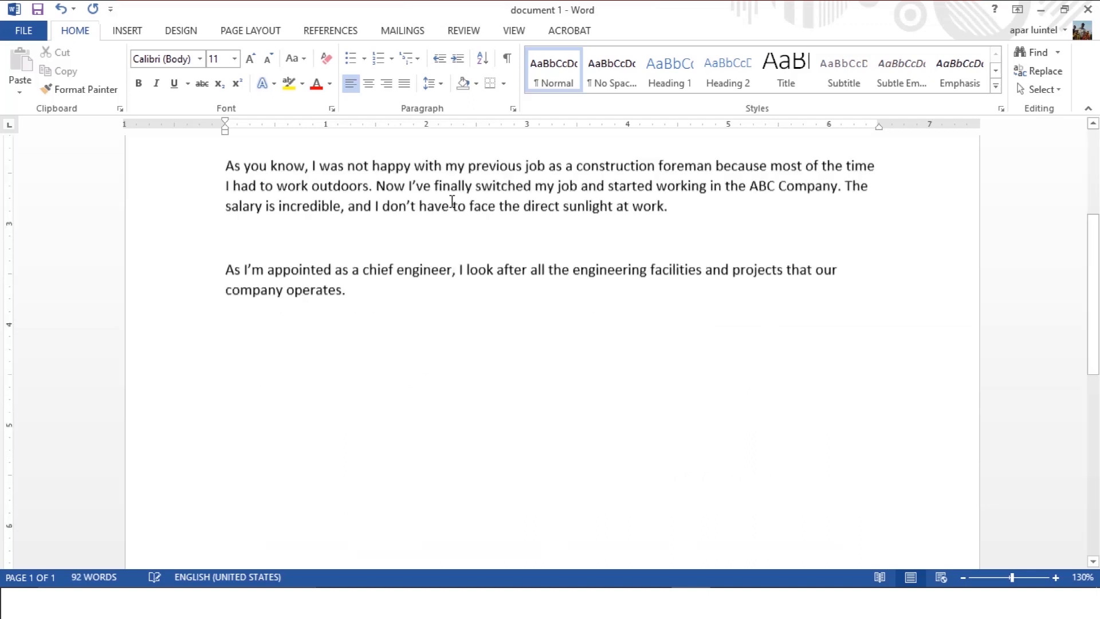
Continue the chief engineer paragraph with managing line employees, allocating daily tasks by position, running the operation smoothly and tackling any problems.
type("I al")
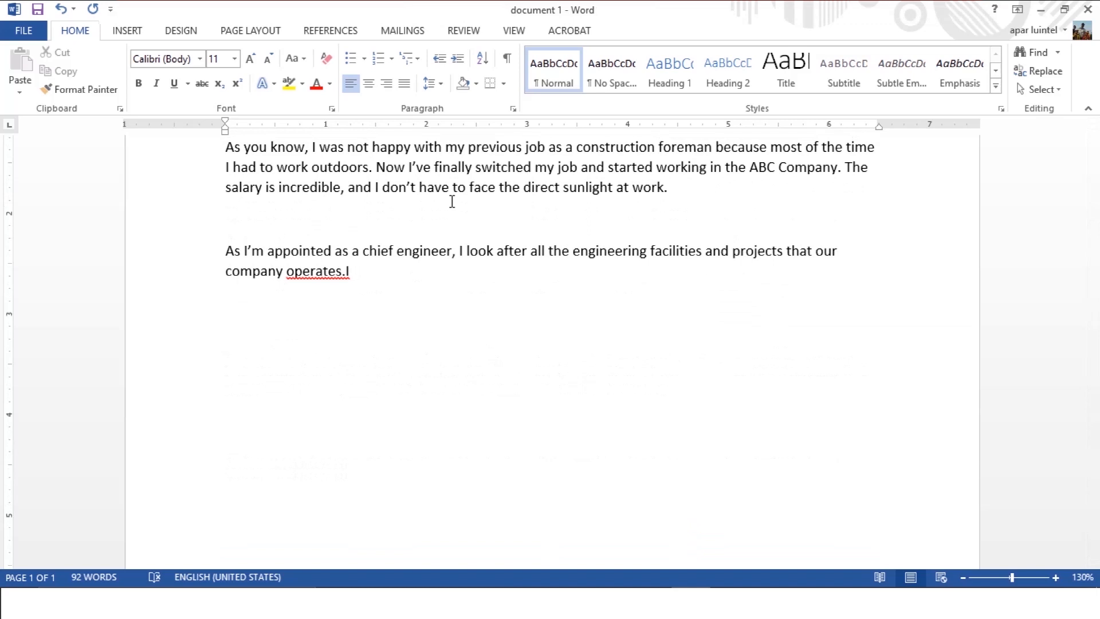
type("I also ")
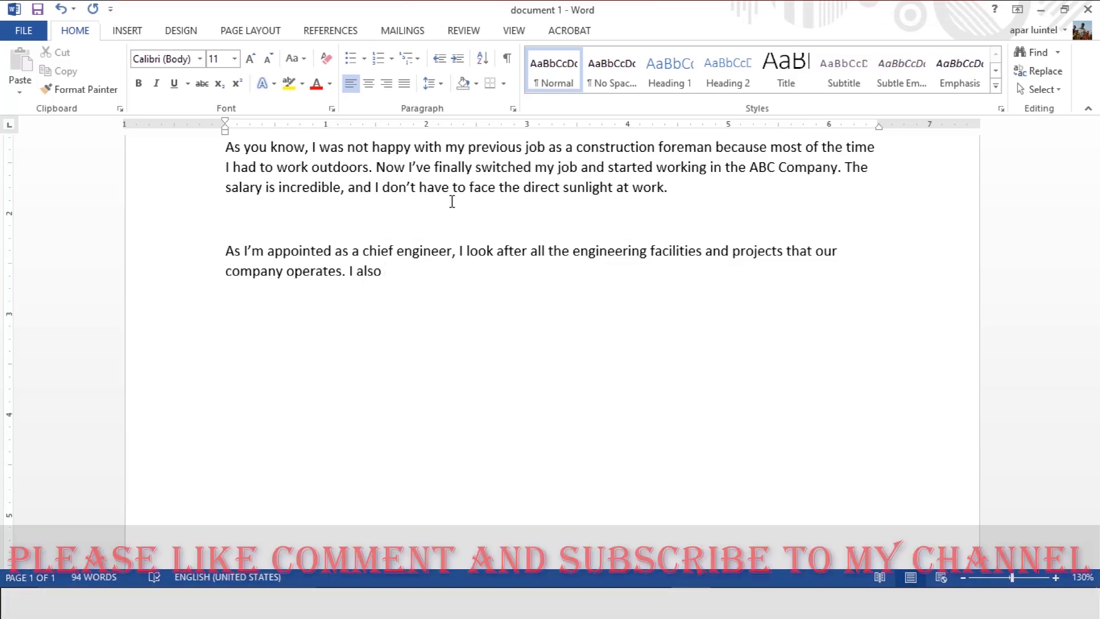
type("manage line employees and allocate ")
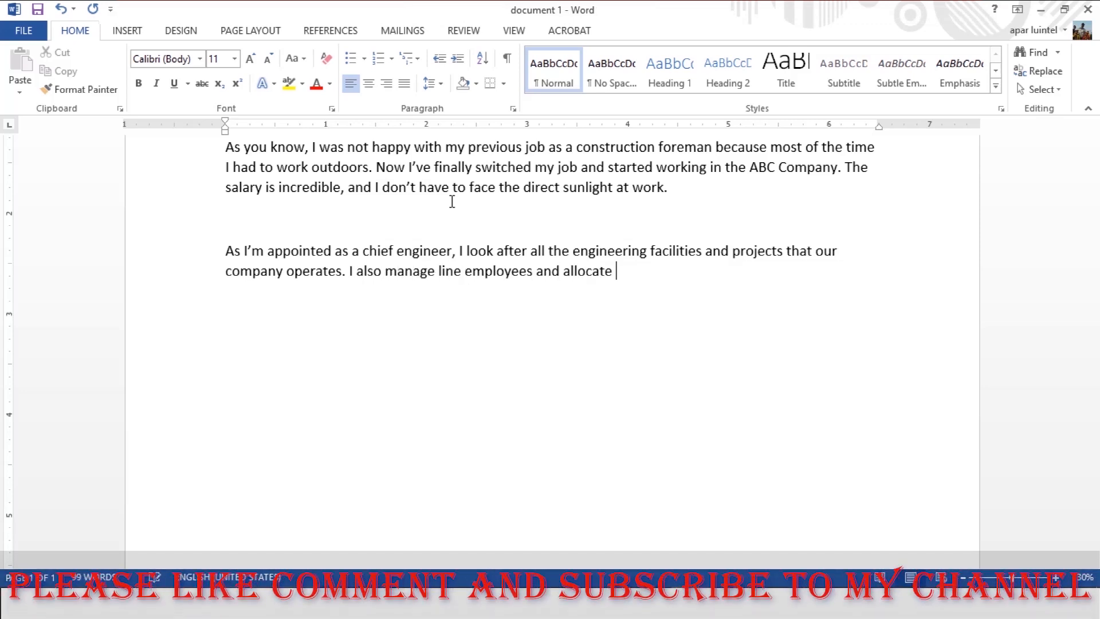
type("their daily tasks according to their positions. This allows me to run t")
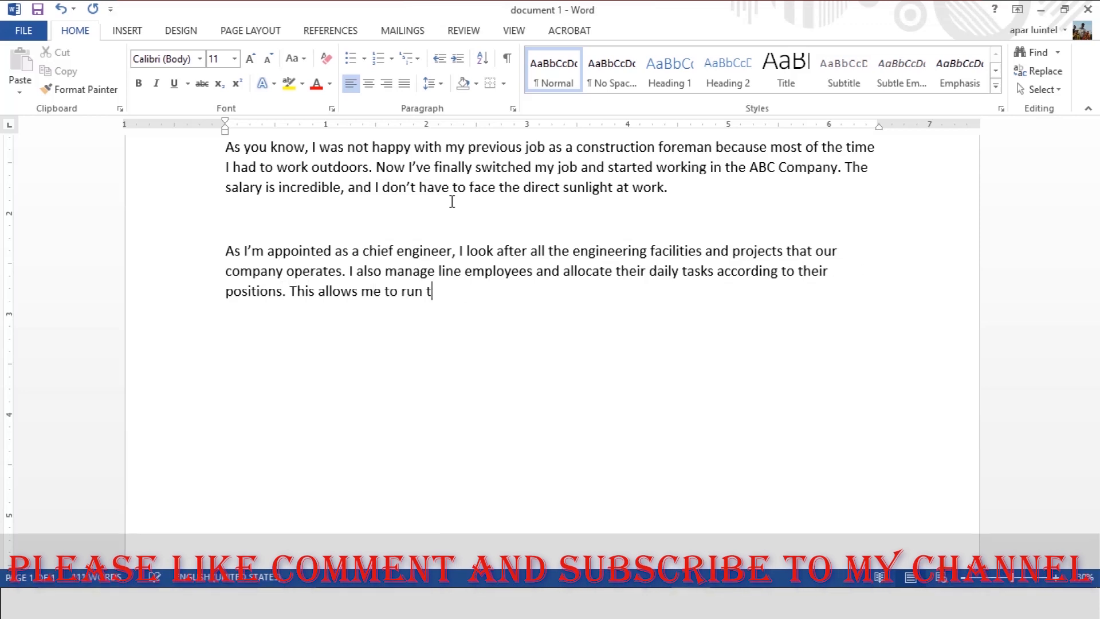
type("he operation smoothly and tackle any problemsI'v")
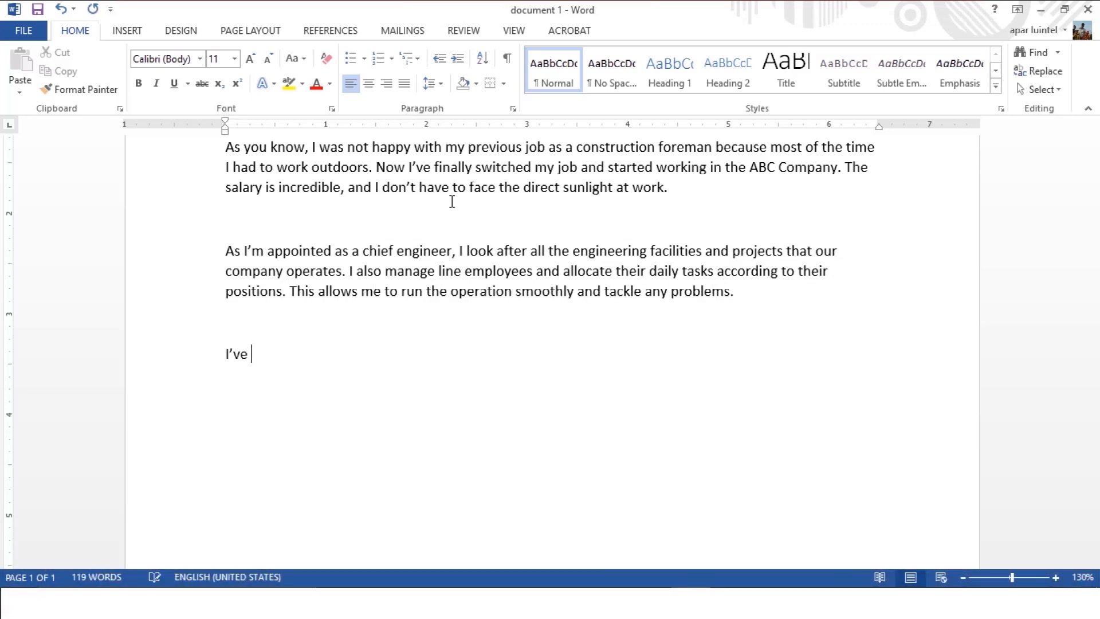
type("e got good news for both of us because we're finally going to meet soon. My company is sending me for training in London for 2 w")
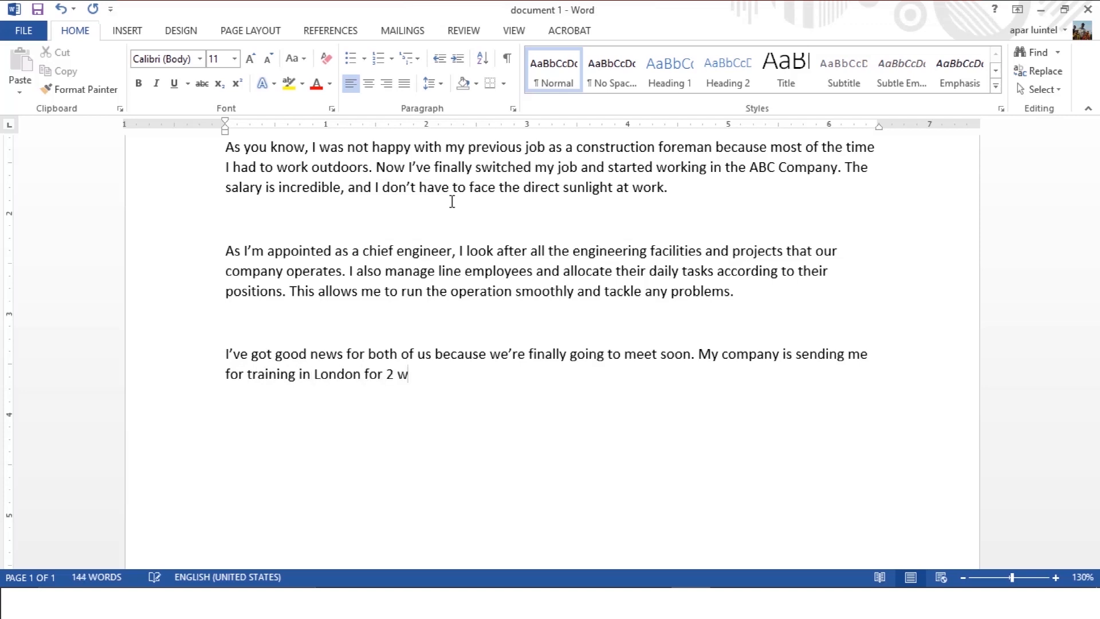
type("eeks, so we can meet there as the training venue is close to where you reside")
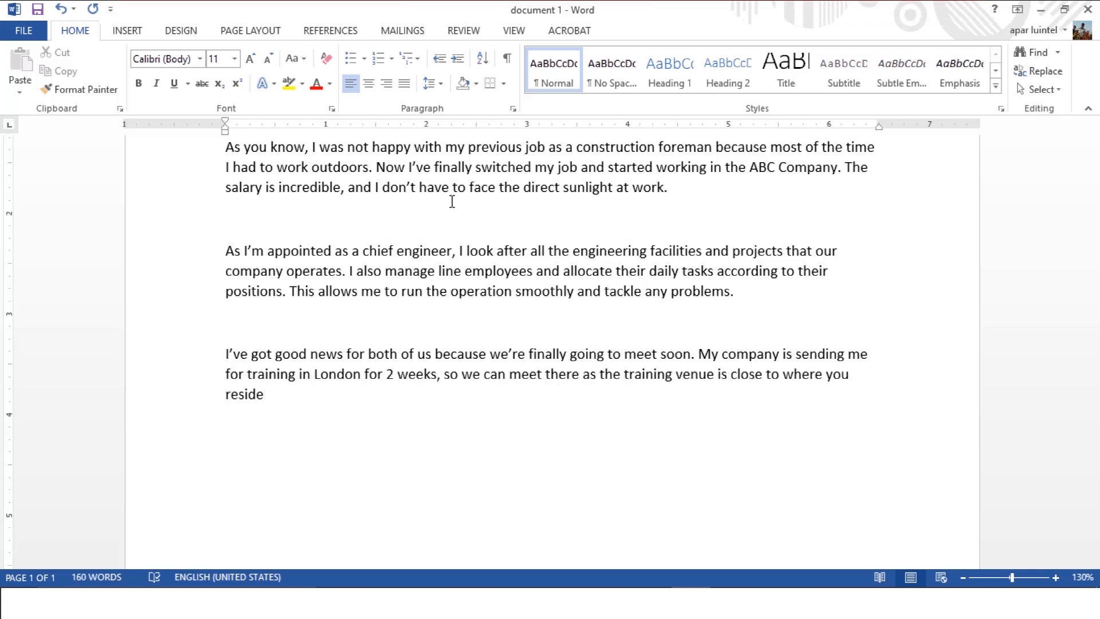
type(". I'll call you once I reach London on the 1st of February.")
Close the letter with "All the best and see you soon." and sign it with the sender's first name.
key("Return")
key("Return")
type("All th")
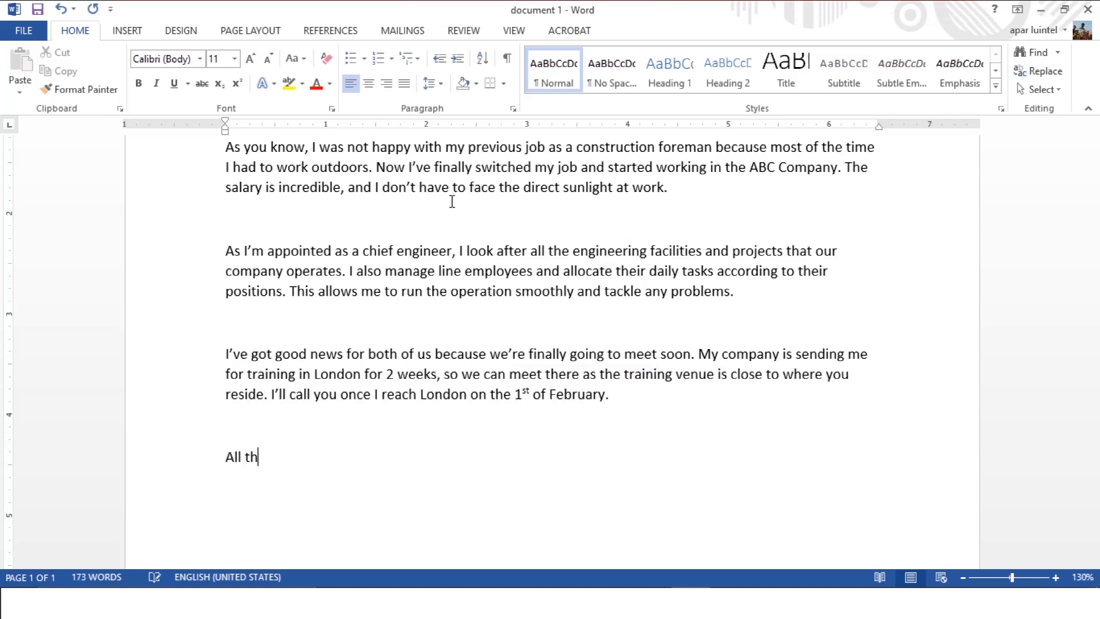
type("e best and see you soon.")
key("Return")
key("Return")
type("Apar")
Remove the blank lines between the letter's paragraphs, from the opening sentence down to the signature.
scroll(649, 259, "up", 2)
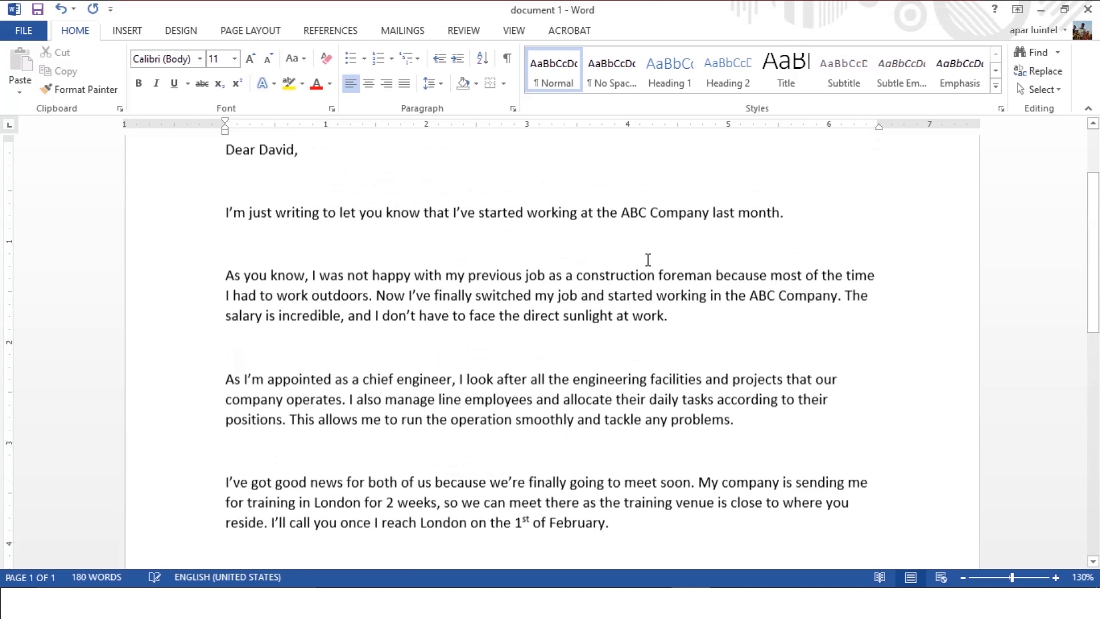
scroll(648, 259, "down", 1)
scroll(653, 259, "down", 4, "ctrl")
scroll(657, 260, "down", 1)
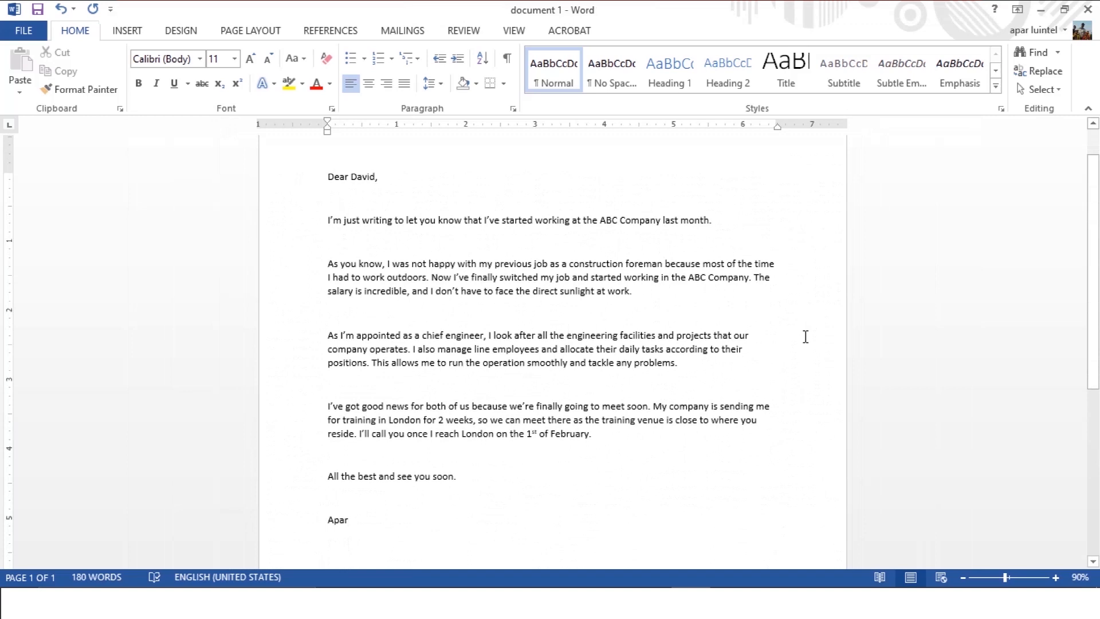
left_click(719, 220)
key("Delete")
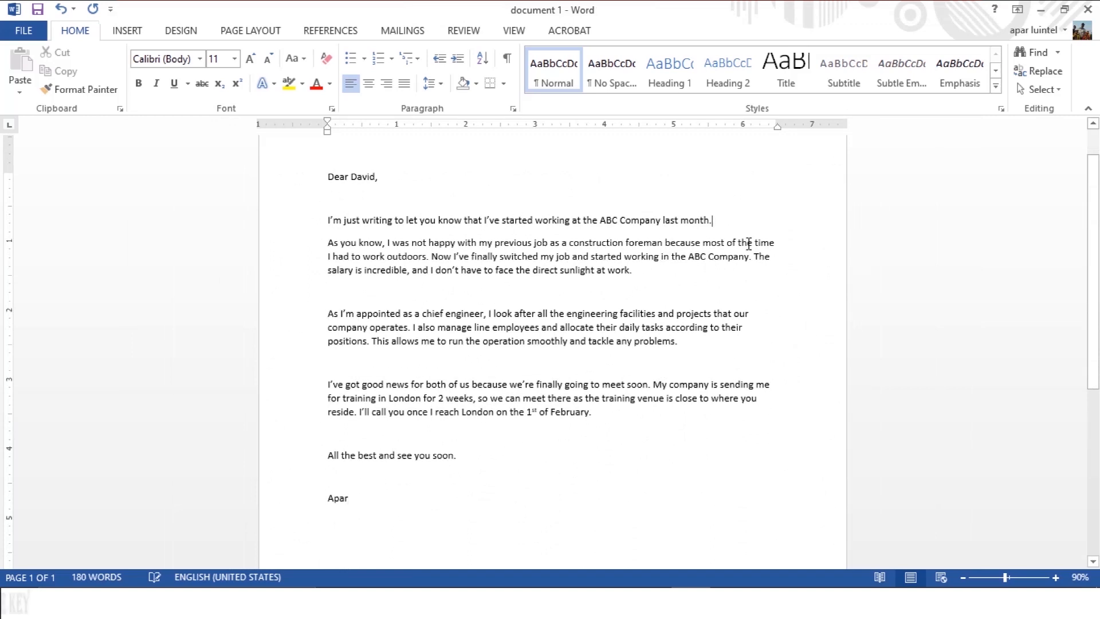
left_click(670, 272)
key("Delete")
left_click(698, 322)
key("Delete")
left_click(607, 383)
key("Delete")
left_click(478, 396)
key("Delete")
Put a space before the full stop after "direct sunlight at work" and correct it with the grammar suggestion "work.".
scroll(642, 345, "up", 2)
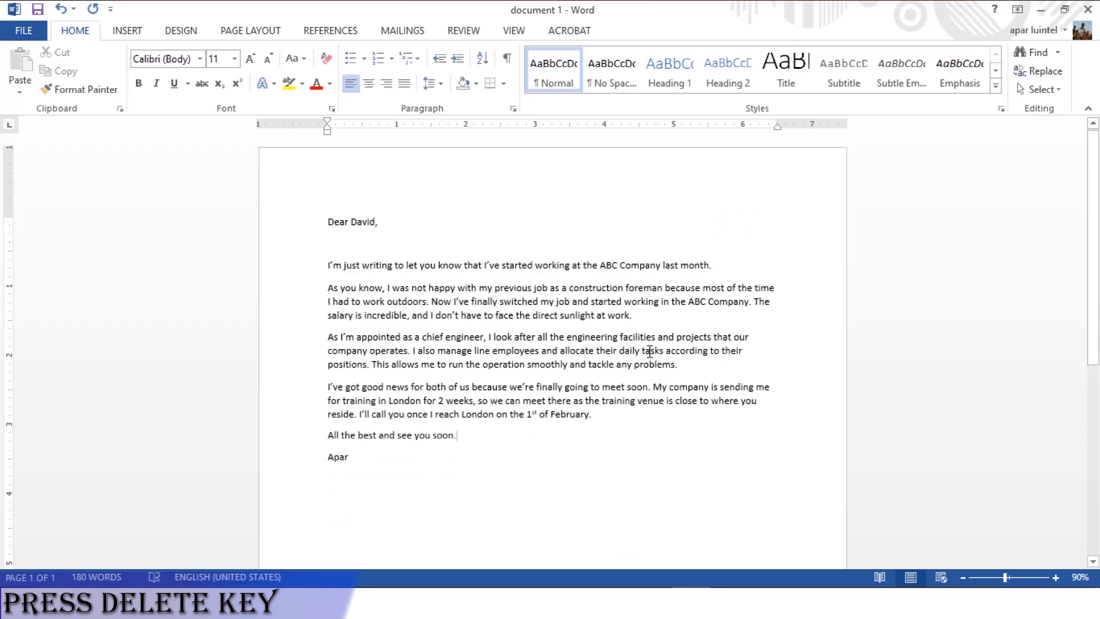
scroll(656, 357, "down", 4)
scroll(655, 356, "down", 2)
scroll(654, 356, "up", 3)
scroll(658, 415, "up", 2)
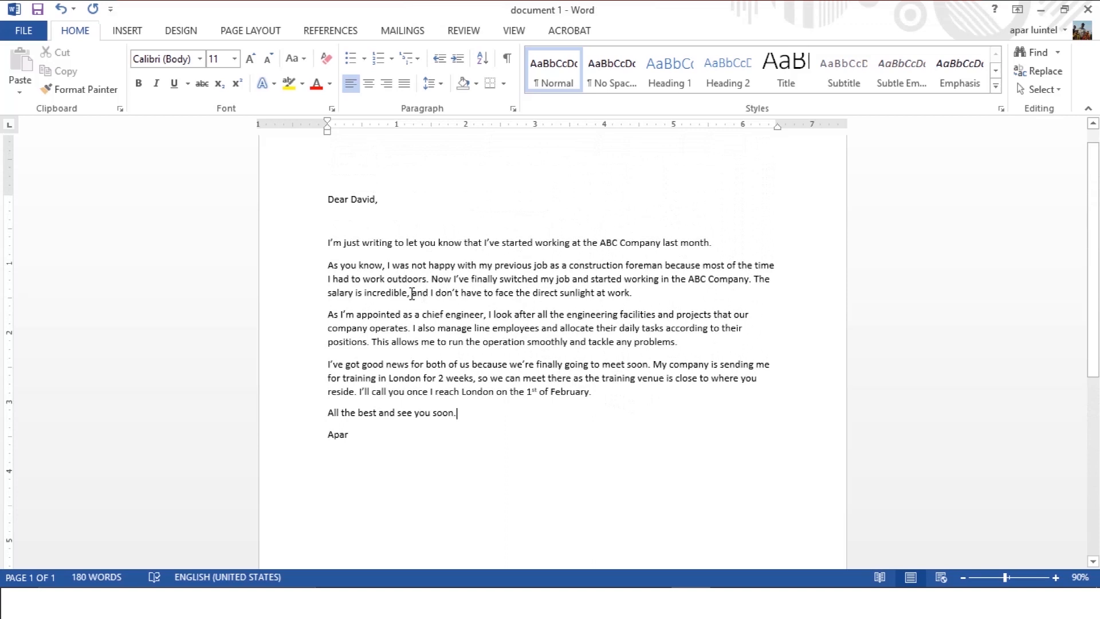
scroll(458, 301, "up", 1)
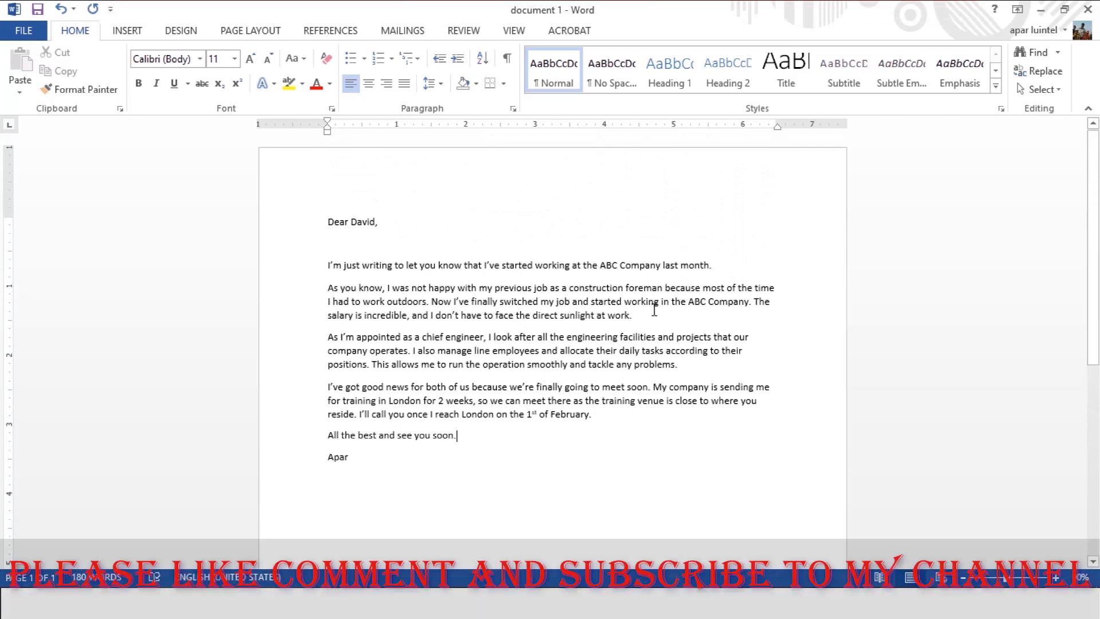
left_click(641, 315)
key("BackSpace")
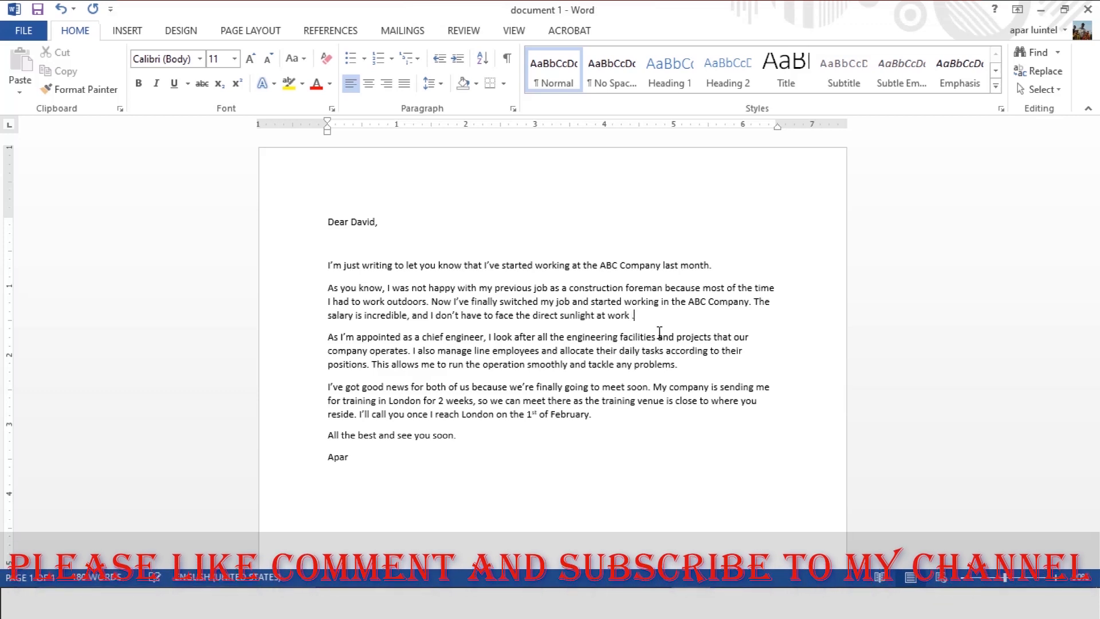
type(".")
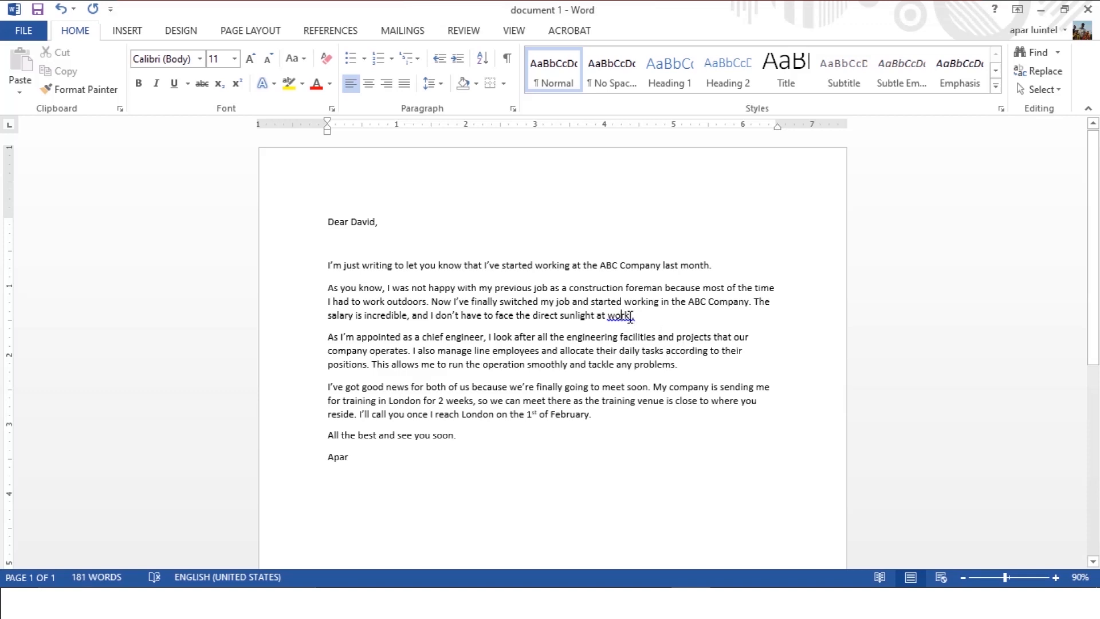
right_click(630, 316)
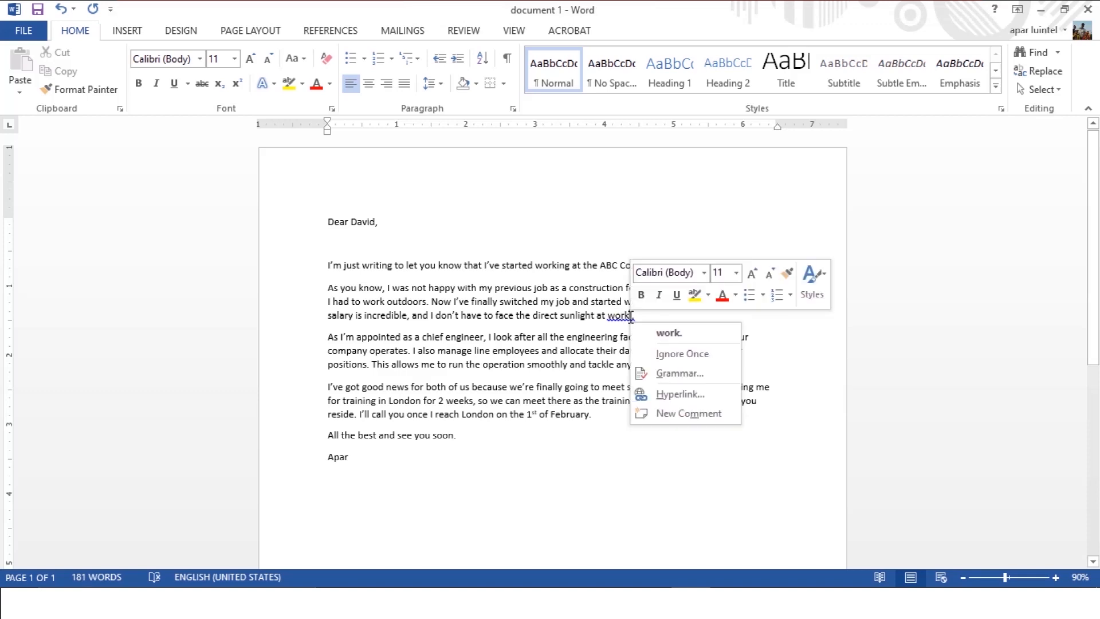
left_click(664, 334)
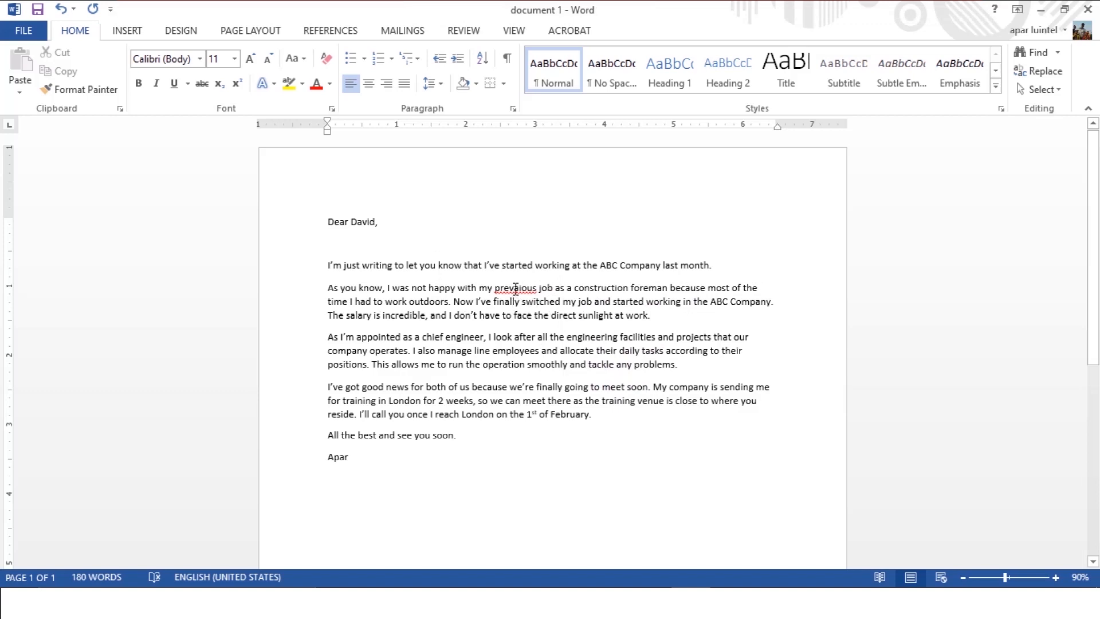
Correct the misspelled word before "job as a construction foreman" with the spelling suggestion "previous".
right_click(515, 288)
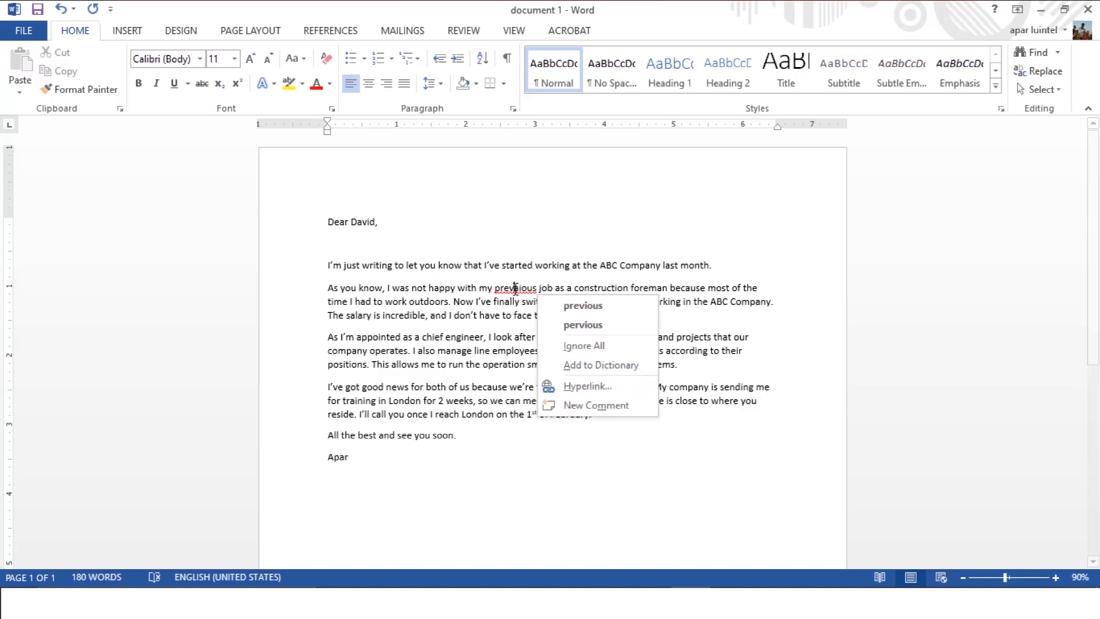
left_click(605, 311)
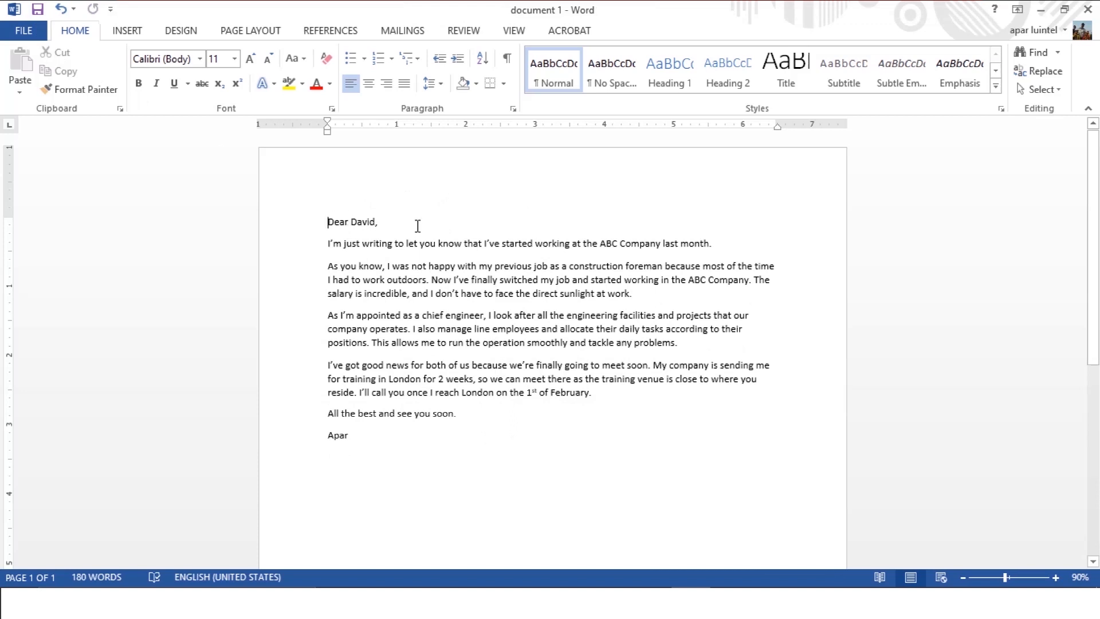
Bold the recipient's name in the greeting and "the ABC Company" in the opening sentence.
left_click_drag(351, 221, 376, 223)
key("ctrl+b")
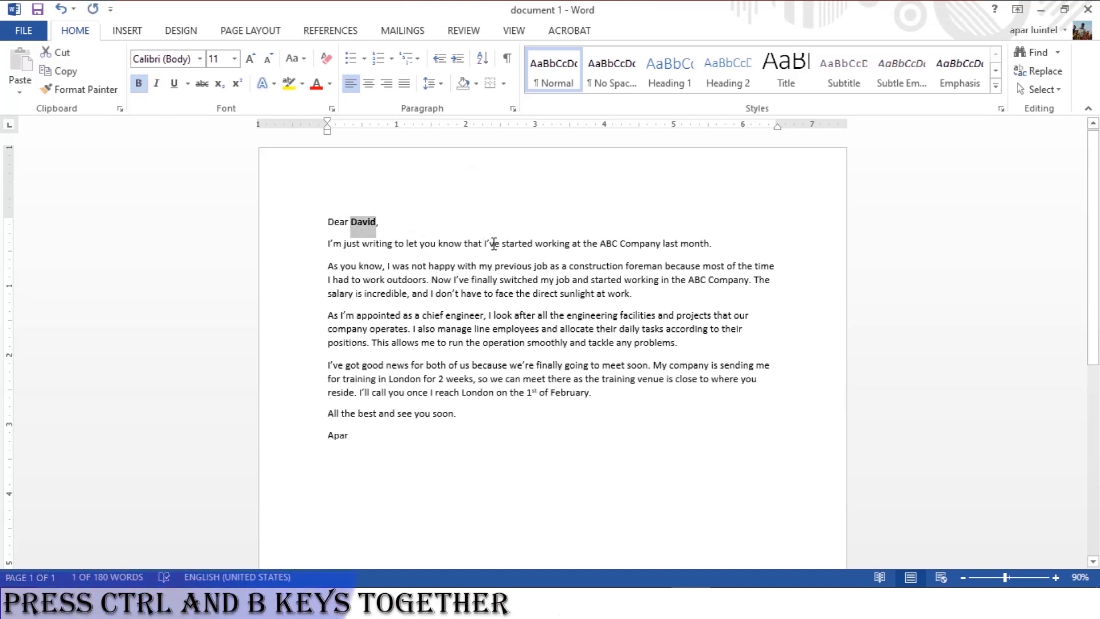
left_click_drag(585, 242, 646, 241)
key("ctrl+b")
left_click(663, 270)
Bold "a construction foreman" and "the ABC Company" in the second paragraph and "chief engineer" in the third.
left_click_drag(564, 266, 750, 281)
key("ctrl+b")
left_click(664, 315)
key("ctrl+b")
left_click_drag(423, 315, 481, 314)
key("ctrl+b")
left_click(548, 330)
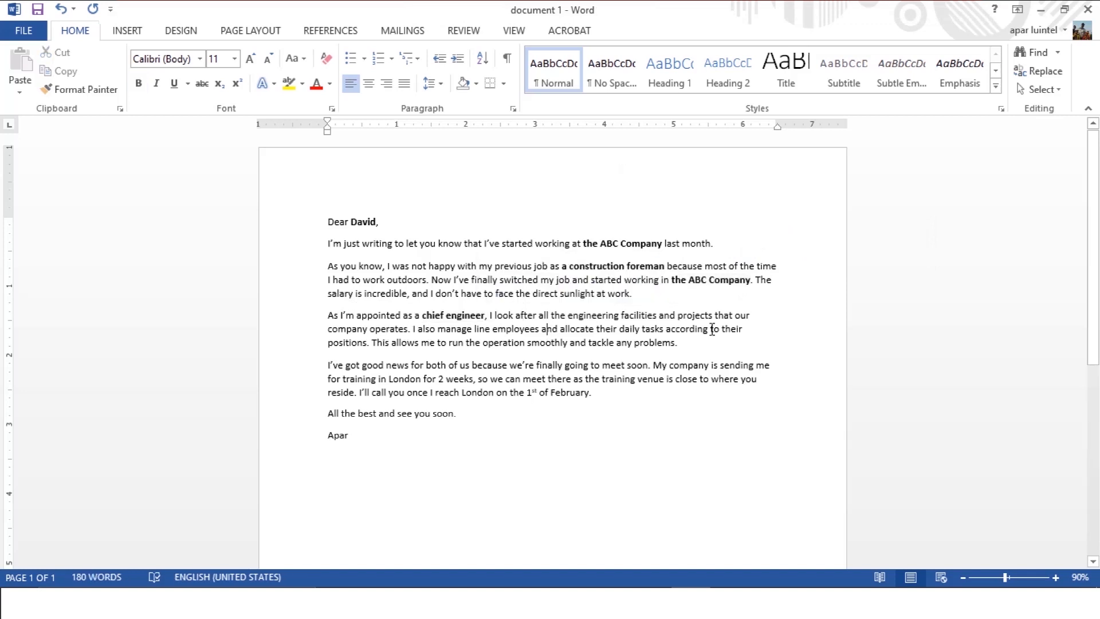
Try to bold "engineering facilities" in the chief engineer paragraph.
left_click_drag(566, 315, 657, 316)
key("ctrl+b")
left_click(663, 342)
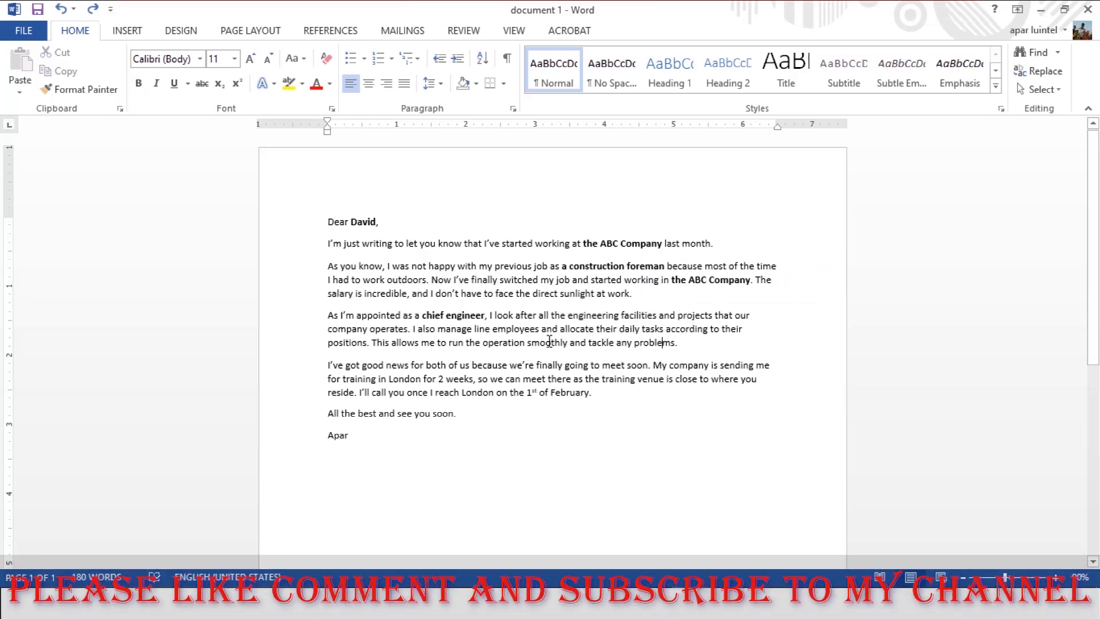
Bold "London" after "for training in", "1st of February" and the sender's name in the signature.
left_click_drag(388, 379, 420, 380)
key("ctrl+b")
left_click(592, 386)
left_click_drag(526, 393, 591, 393)
key("ctrl+b")
left_click(577, 295)
double_click(338, 435)
key("ctrl+b")
left_click(602, 394)
Colour the recipient's name in the greeting and the sender's name in the signature red.
left_click_drag(350, 221, 377, 222)
left_click(469, 198)
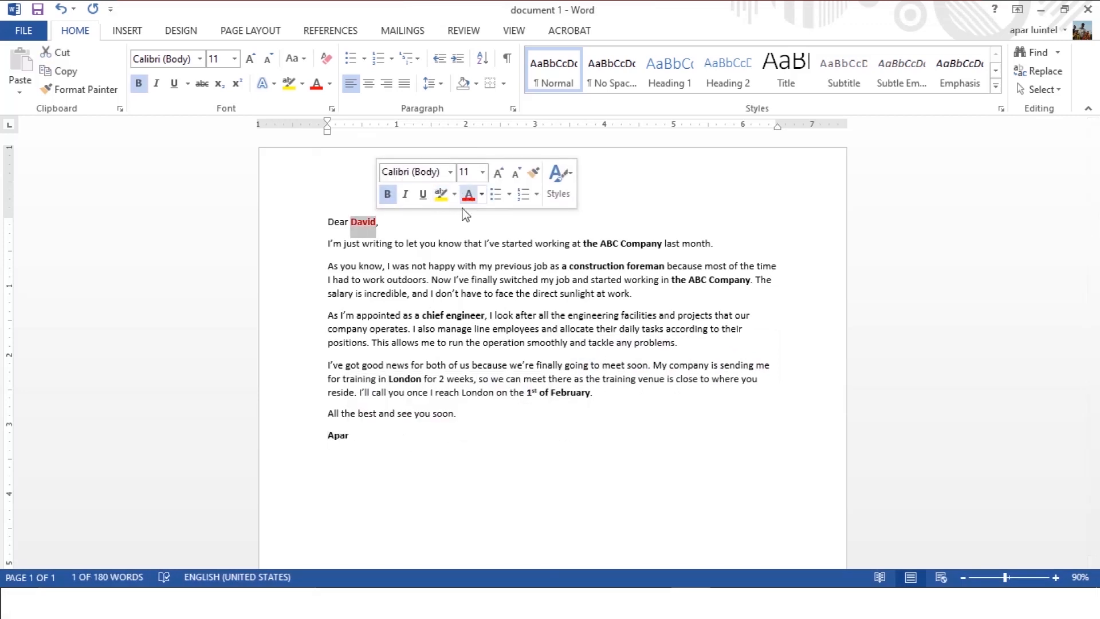
left_click(385, 422)
double_click(331, 436)
left_click(440, 410)
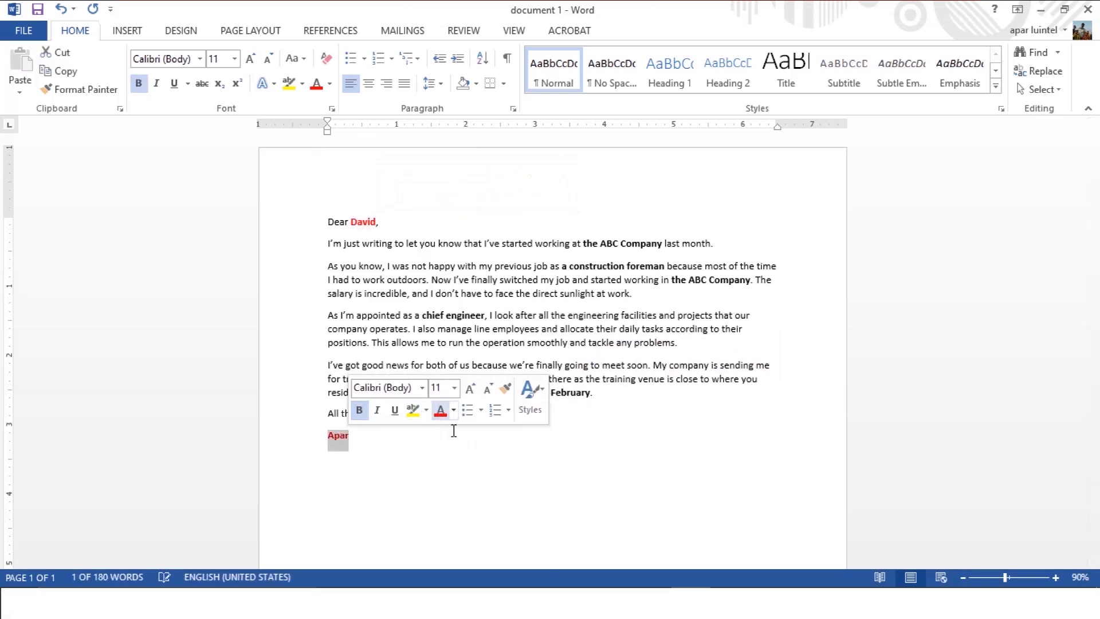
key("Right")
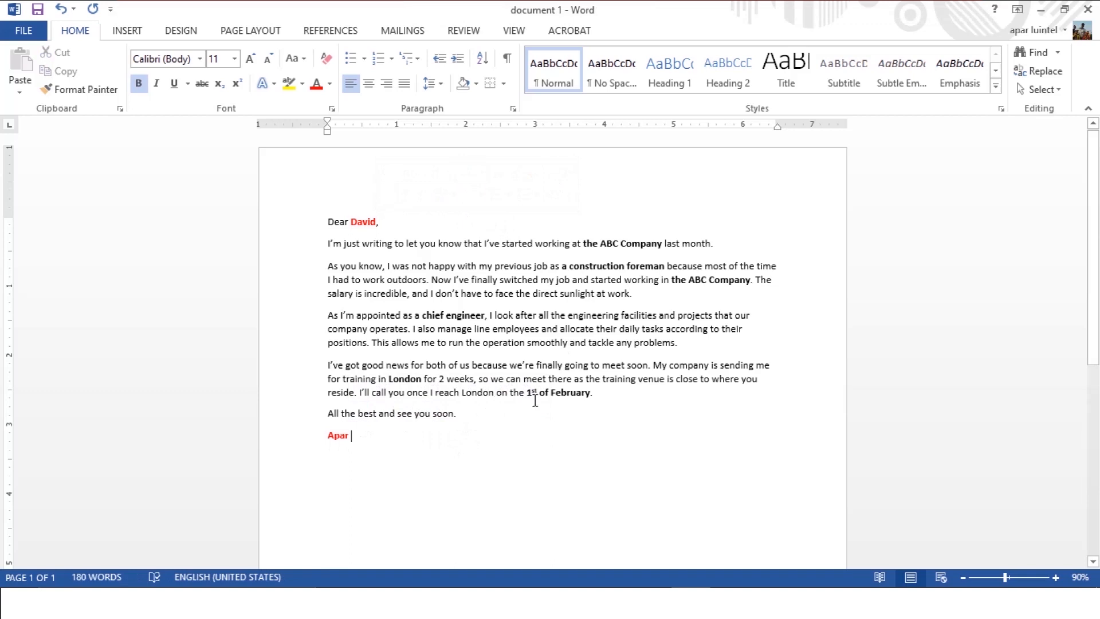
Colour the bold word "London" in the training sentence red.
double_click(393, 379)
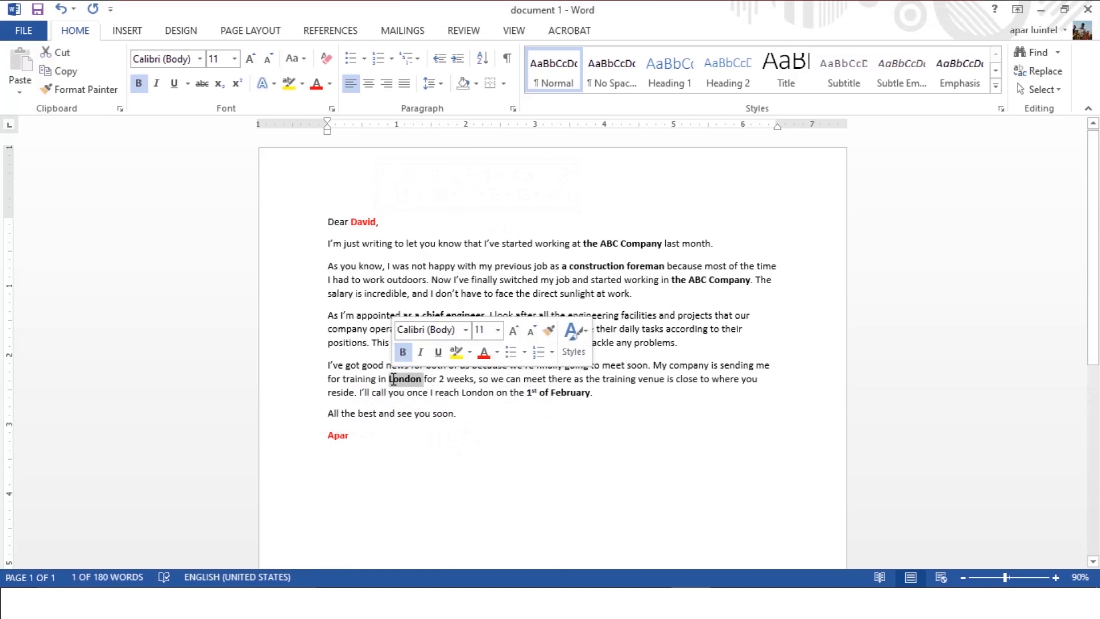
left_click(445, 440)
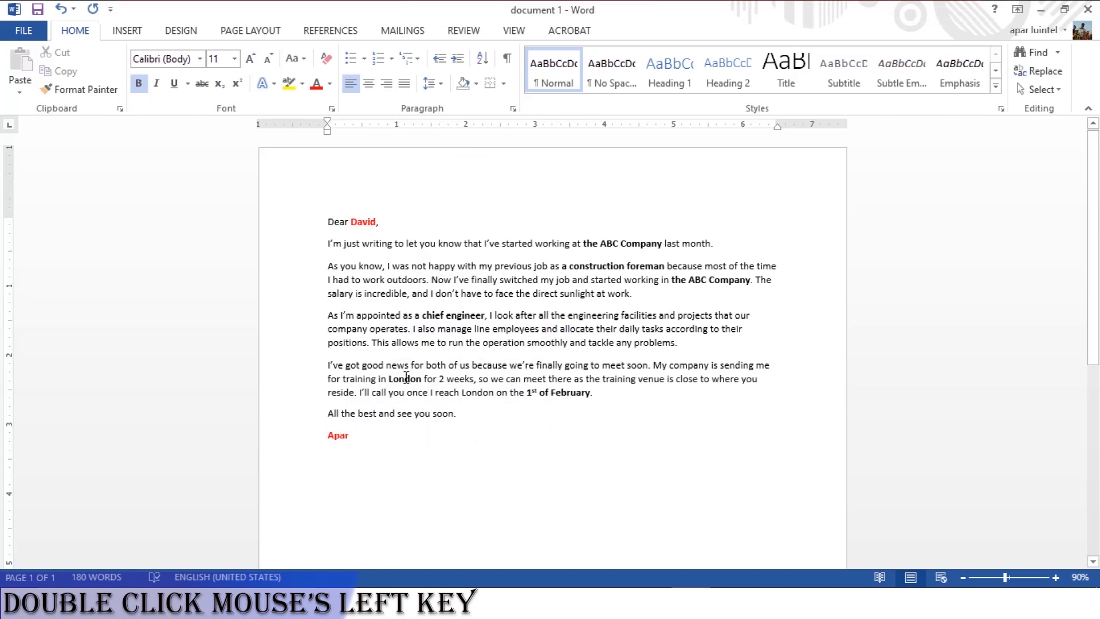
double_click(406, 378)
left_click(496, 352)
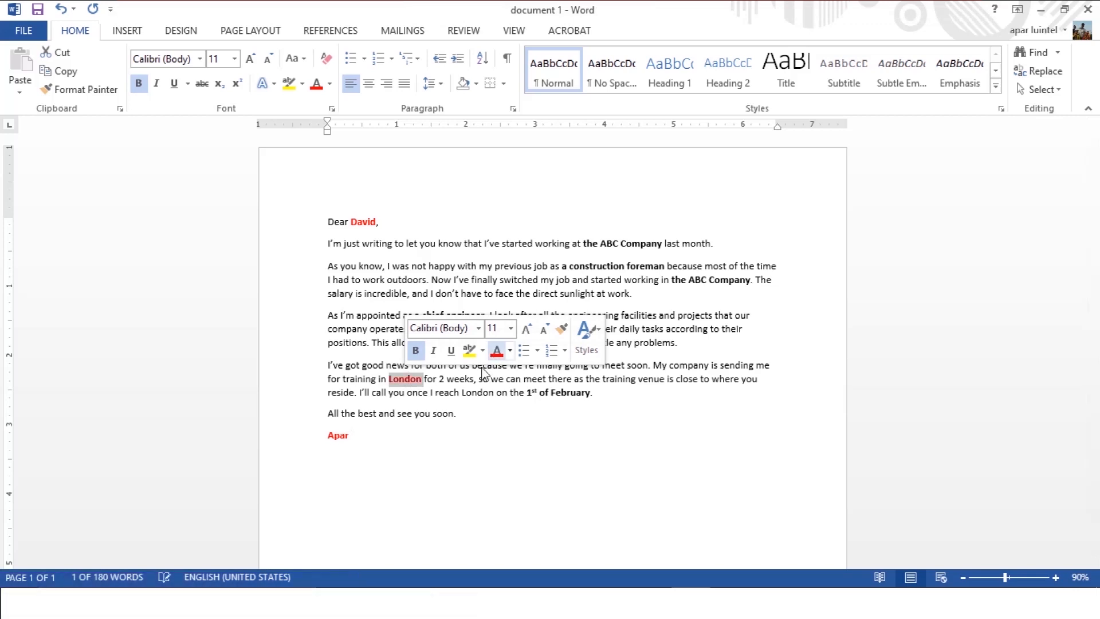
left_click(439, 413)
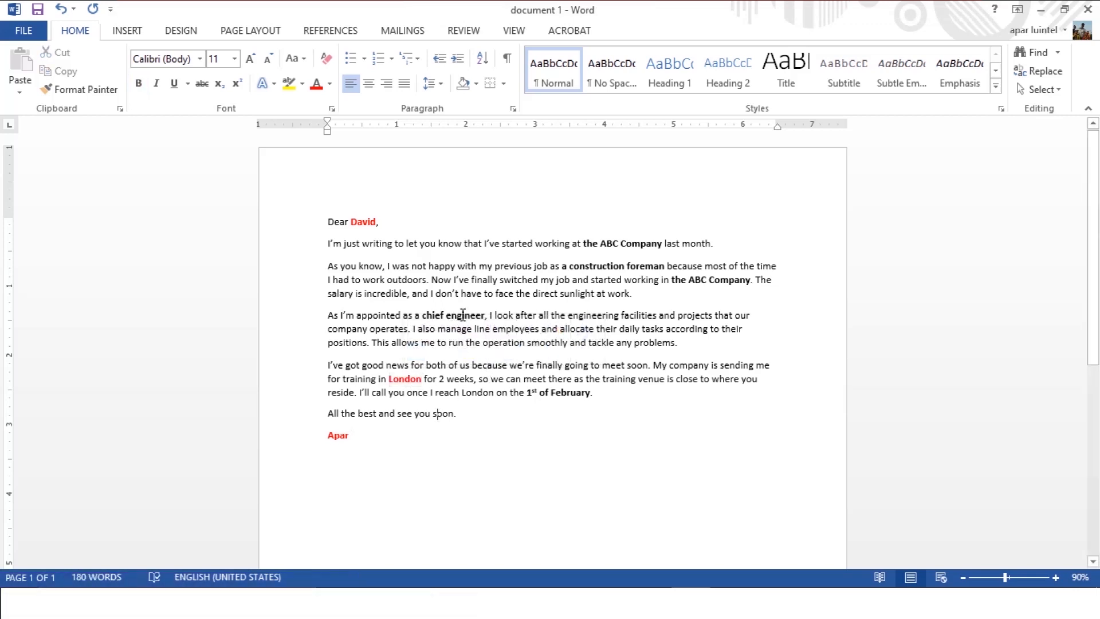
Colour "the ABC Company" in the opening sentence red.
left_click(606, 243)
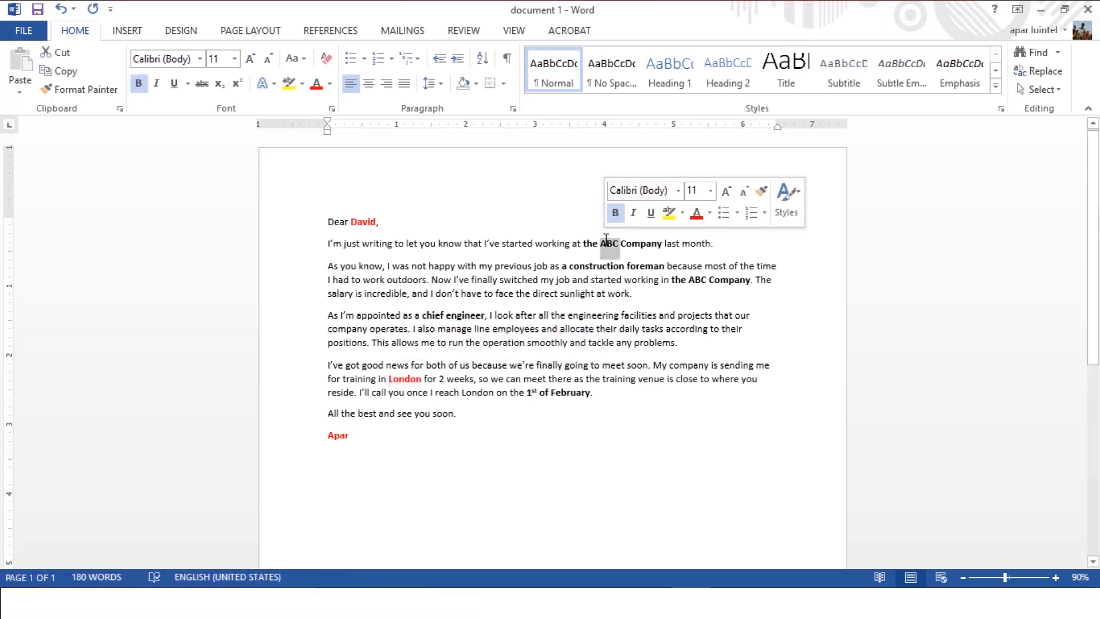
triple_click(638, 244)
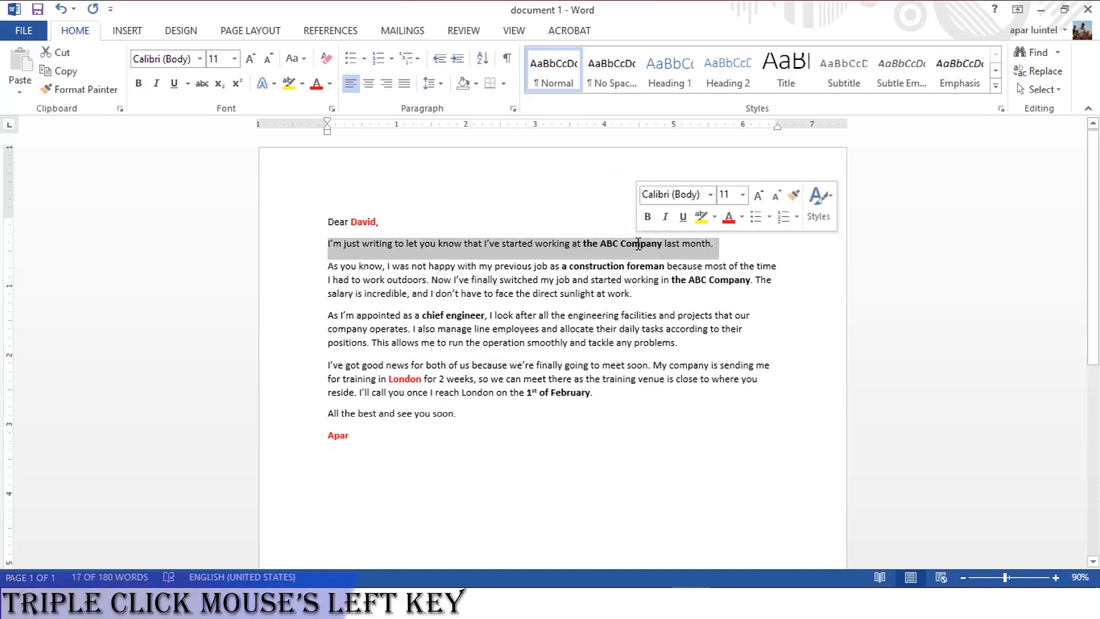
left_click(541, 241)
left_click_drag(584, 244, 663, 244)
left_click(744, 220)
left_click(645, 295)
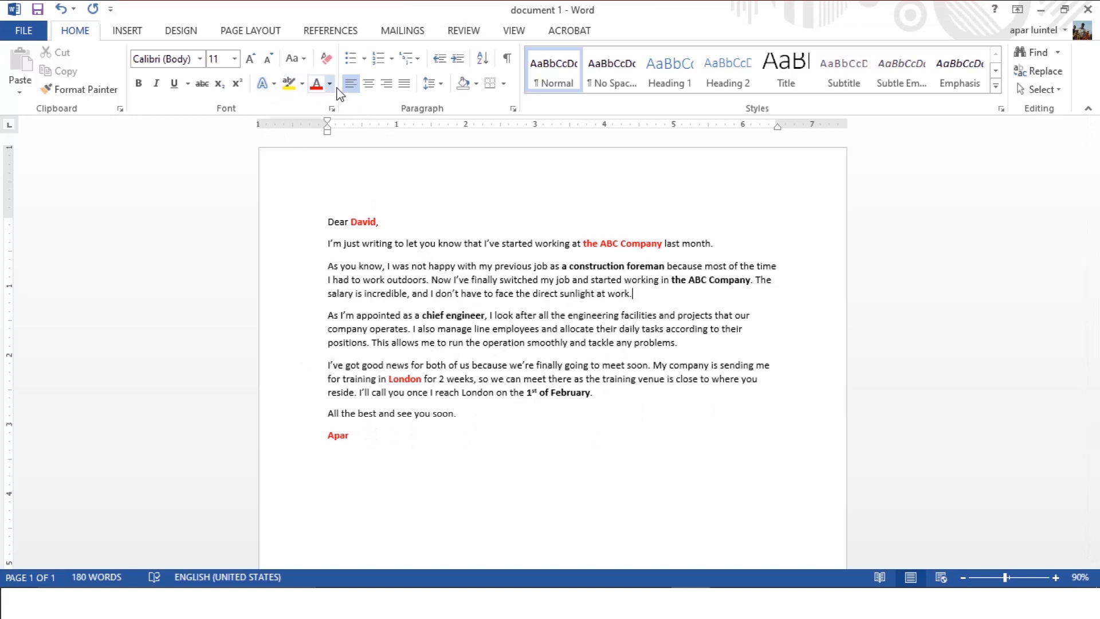
Change the font colour of the recipient's name, the signature and the bold "London" to green.
double_click(367, 221)
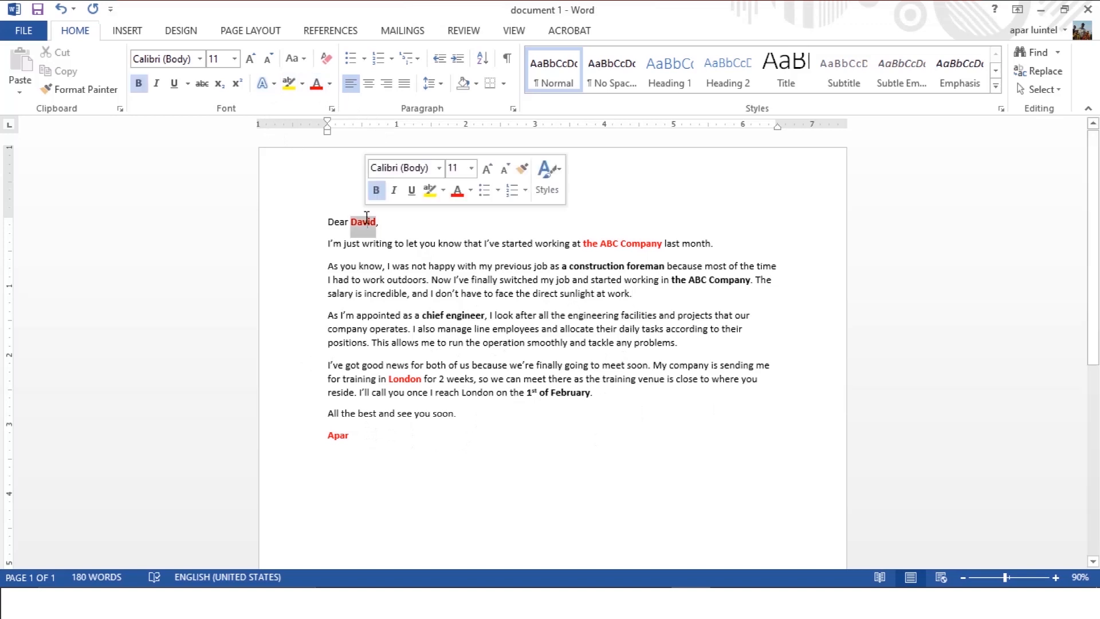
left_click(329, 83)
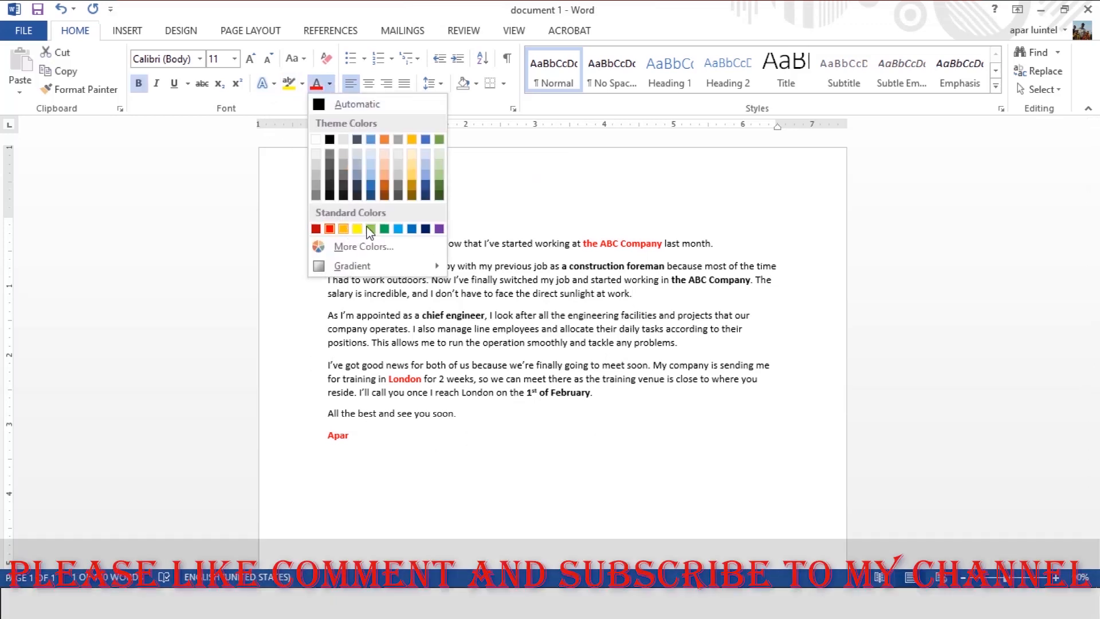
left_click(385, 229)
double_click(340, 436)
left_click(435, 405)
double_click(397, 382)
left_click(493, 353)
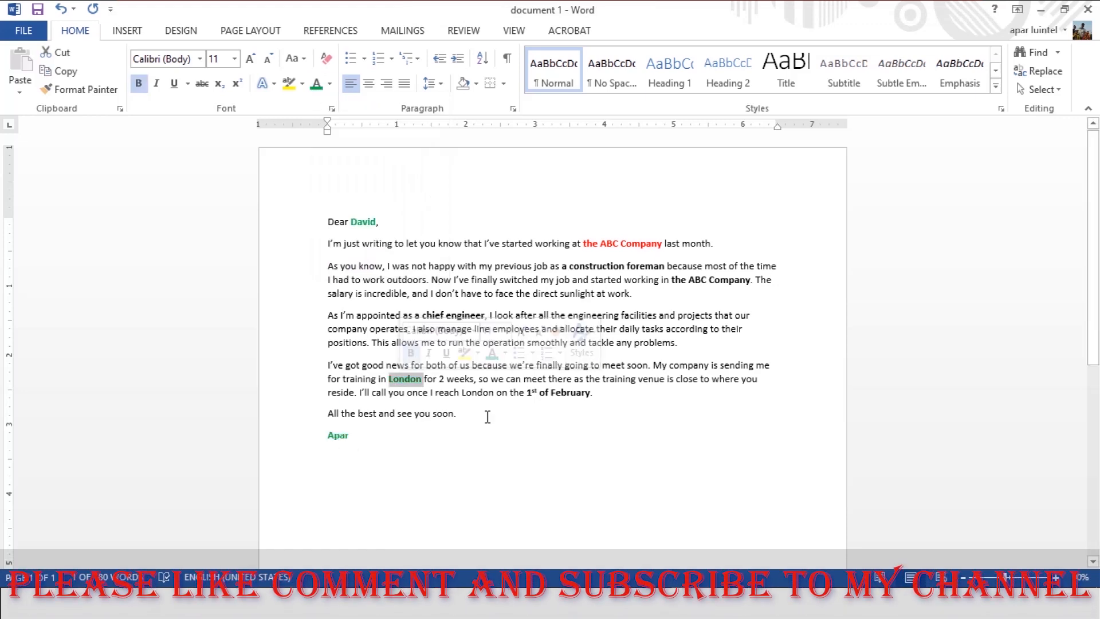
Change the font colour of the bold "London" to purple.
left_click(505, 353)
left_click(615, 498)
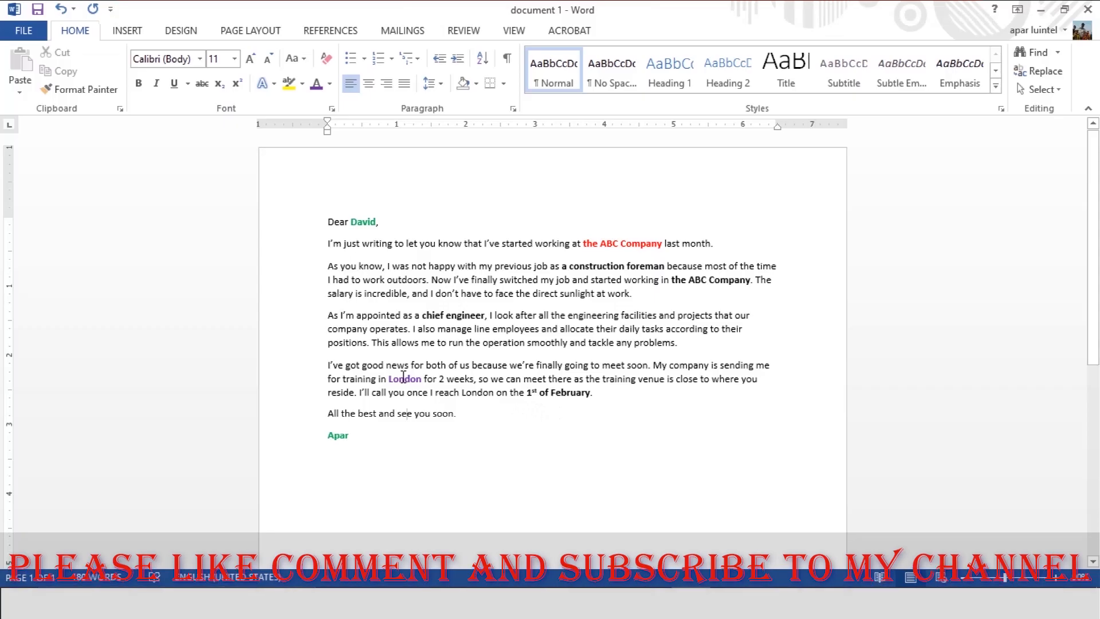
left_click(490, 412)
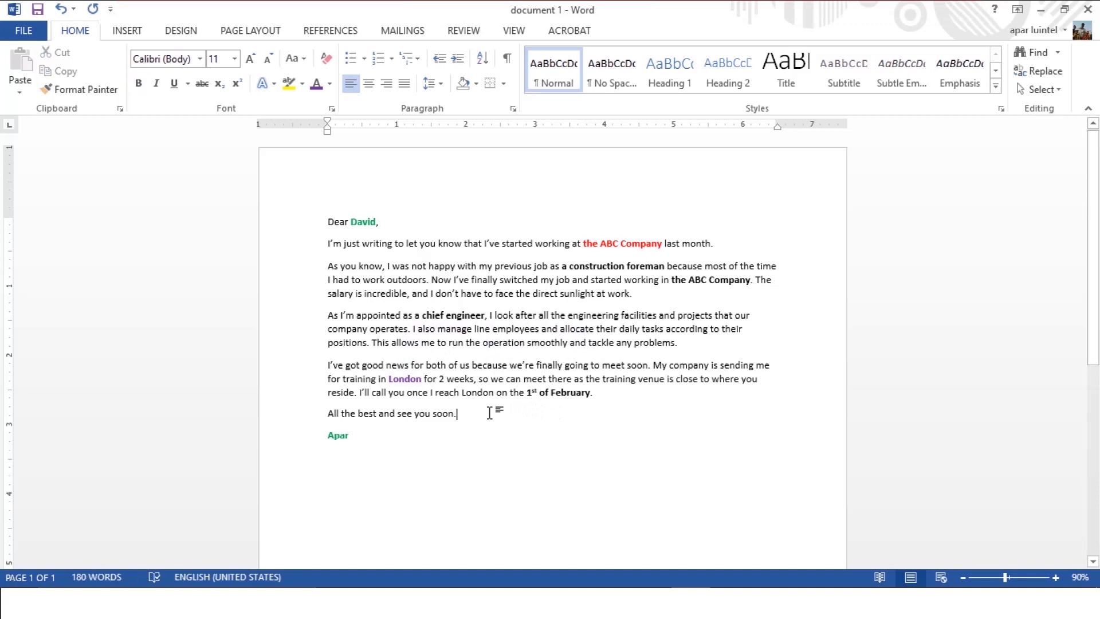
Undo the text colours and the bolding of the signature and "1st of February", and redo them all.
key("ctrl+z")
key("ctrl+z")
key("ctrl+z")
key("ctrl+z")
key("ctrl+z")
key("ctrl+z")
key("ctrl+z")
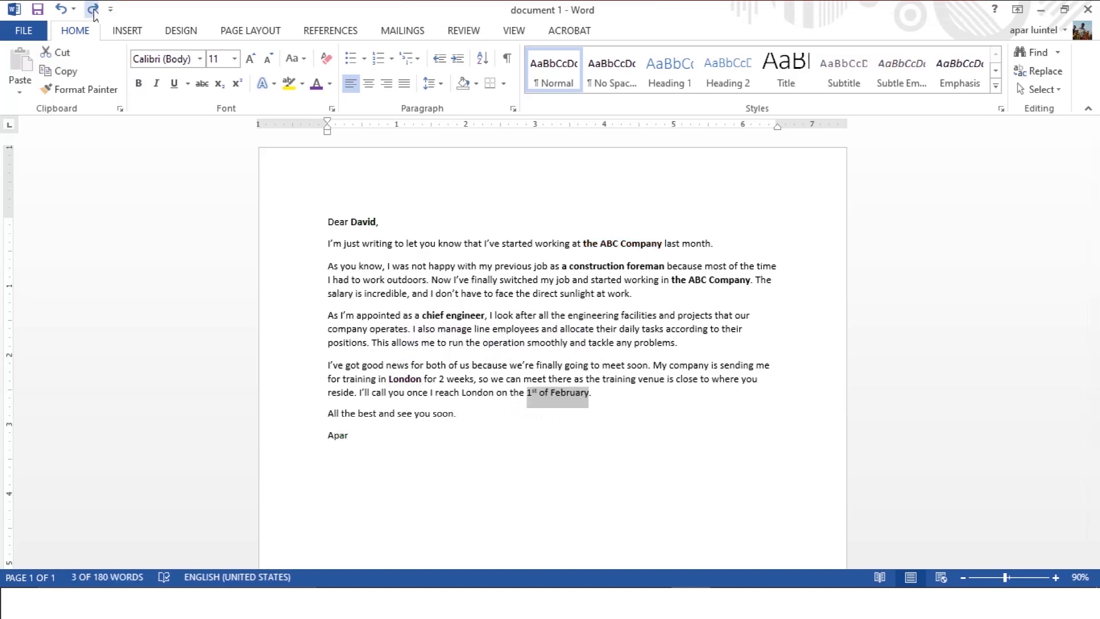
left_click(93, 10)
left_click(93, 10)
left_click(93, 10)
left_click(93, 10)
left_click(93, 9)
left_click(94, 10)
left_click(93, 10)
Set the font colour of the signature, the bold "London" and the recipient's name to red.
double_click(339, 436)
left_click(439, 407)
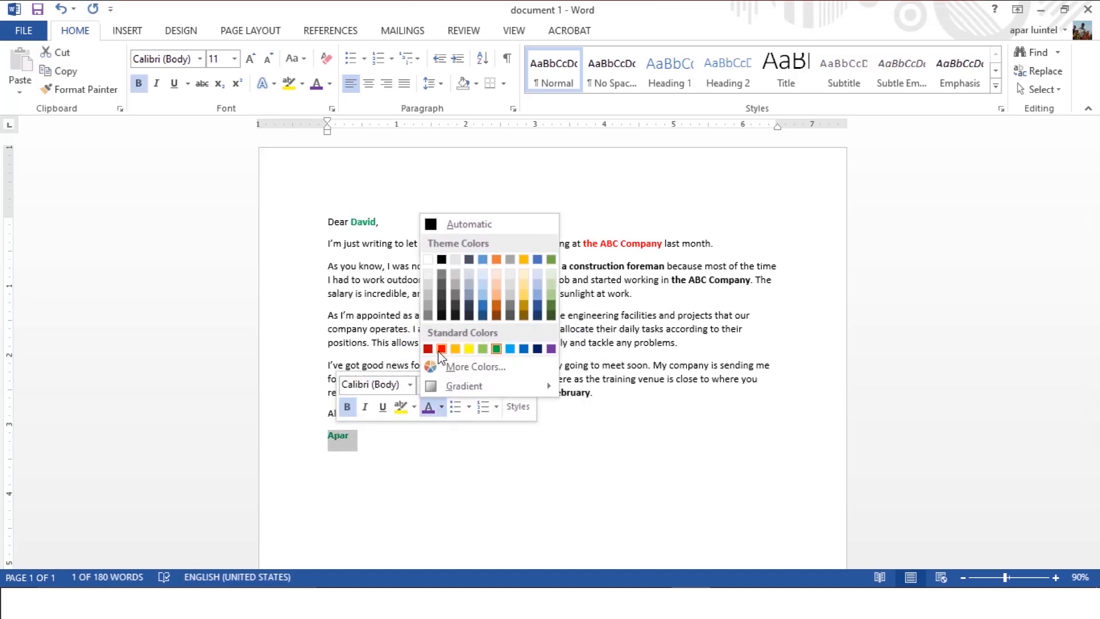
left_click(440, 349)
double_click(407, 380)
double_click(363, 222)
left_click(461, 194)
left_click(525, 343)
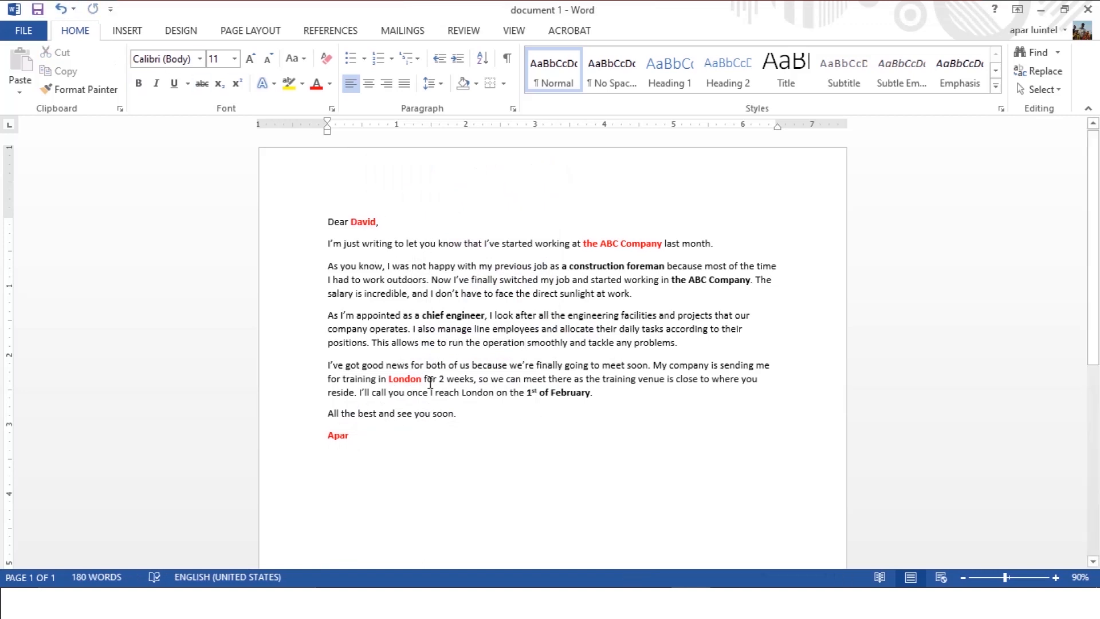
Undo the text colour changes on the recipient's name, the bold "London" and the signature.
left_click(62, 10)
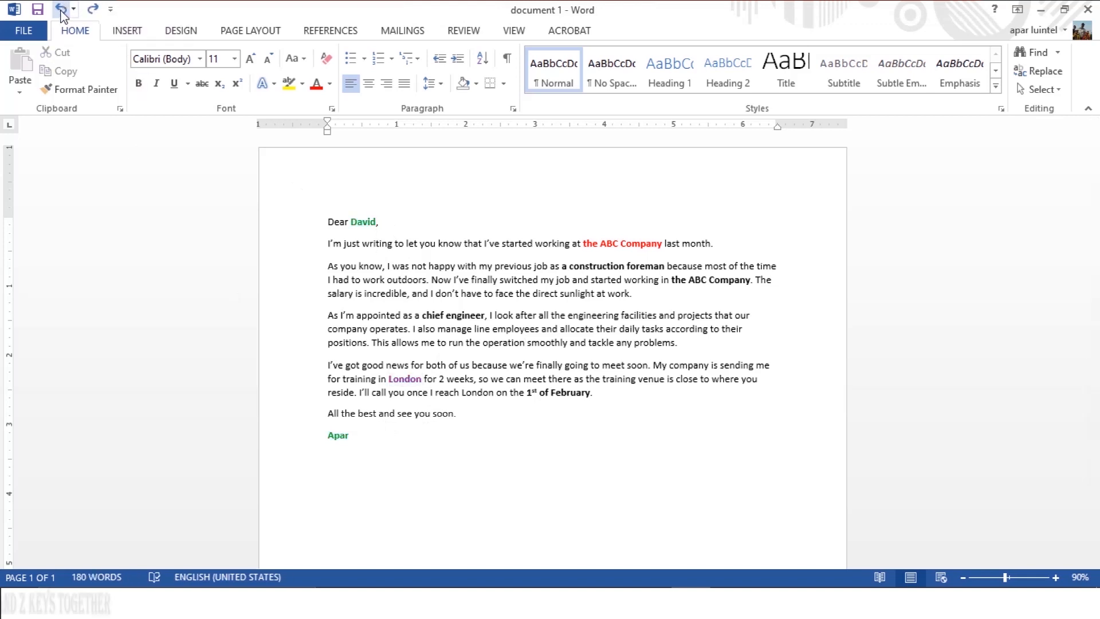
left_click(402, 448)
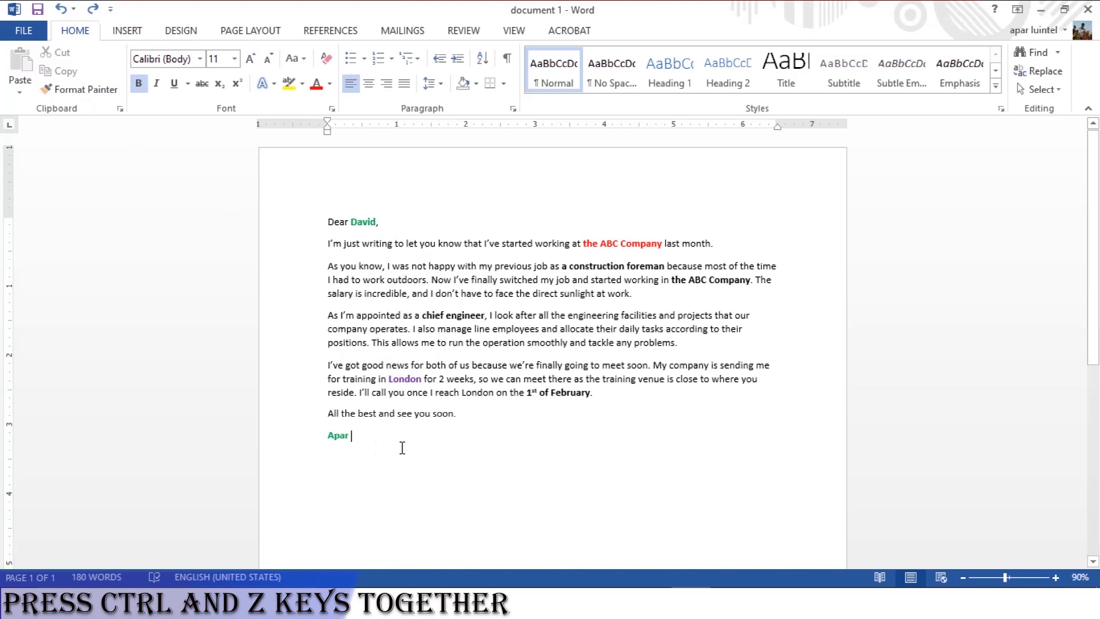
left_click(62, 10)
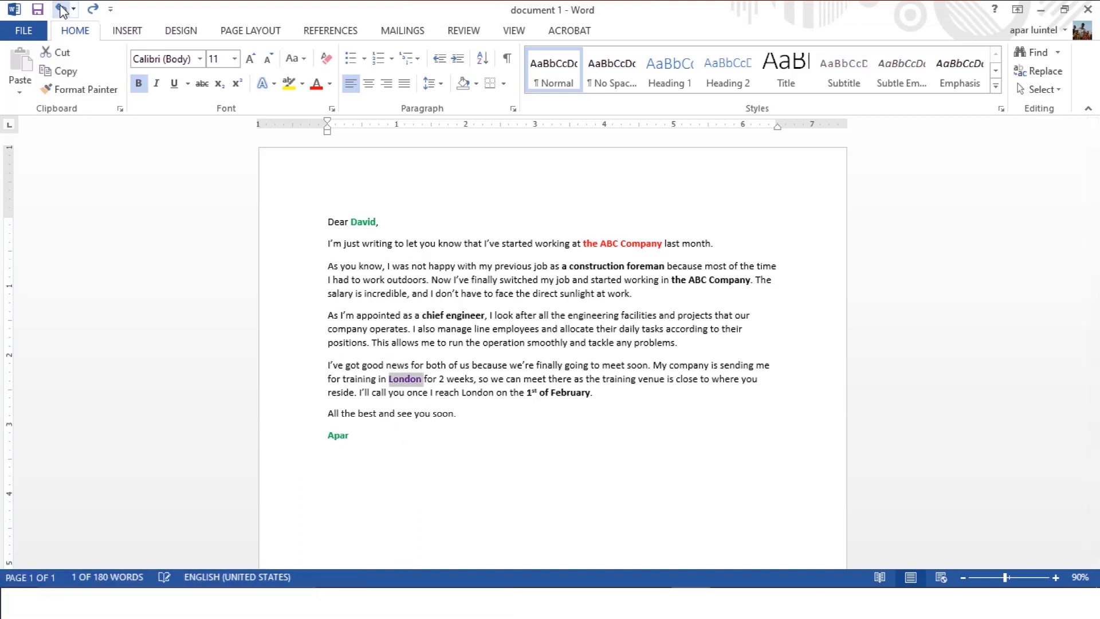
Redo all undone text colour changes, up to the red on the recipient's name, "London" and the signature.
key("ctrl+y")
key("ctrl+y")
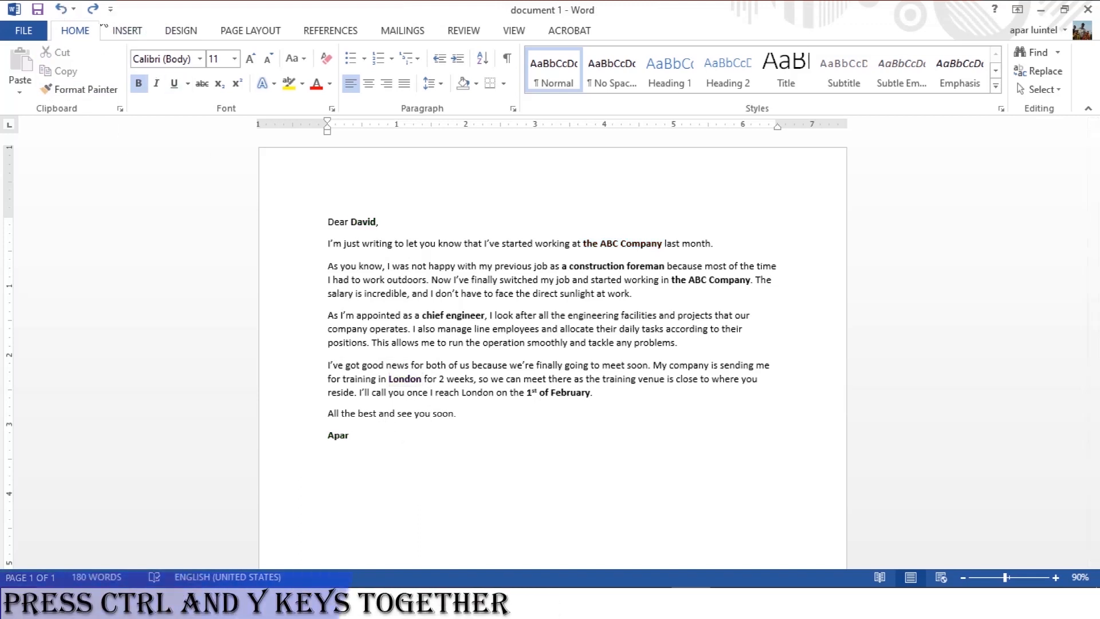
key("ctrl+y")
key("ctrl+y")
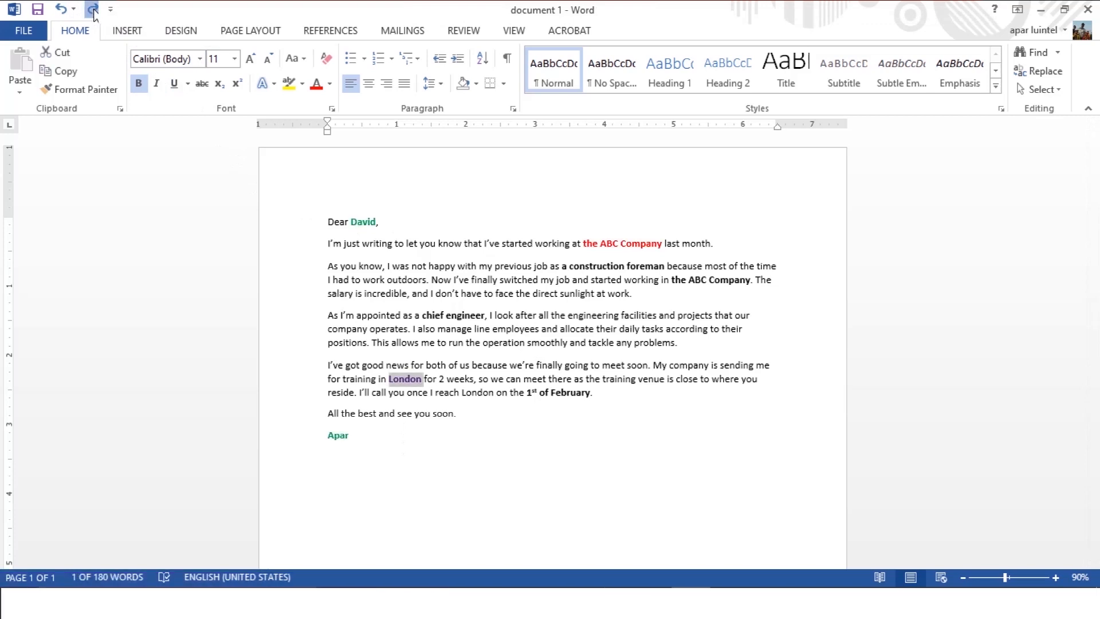
left_click(94, 10)
left_click(575, 367)
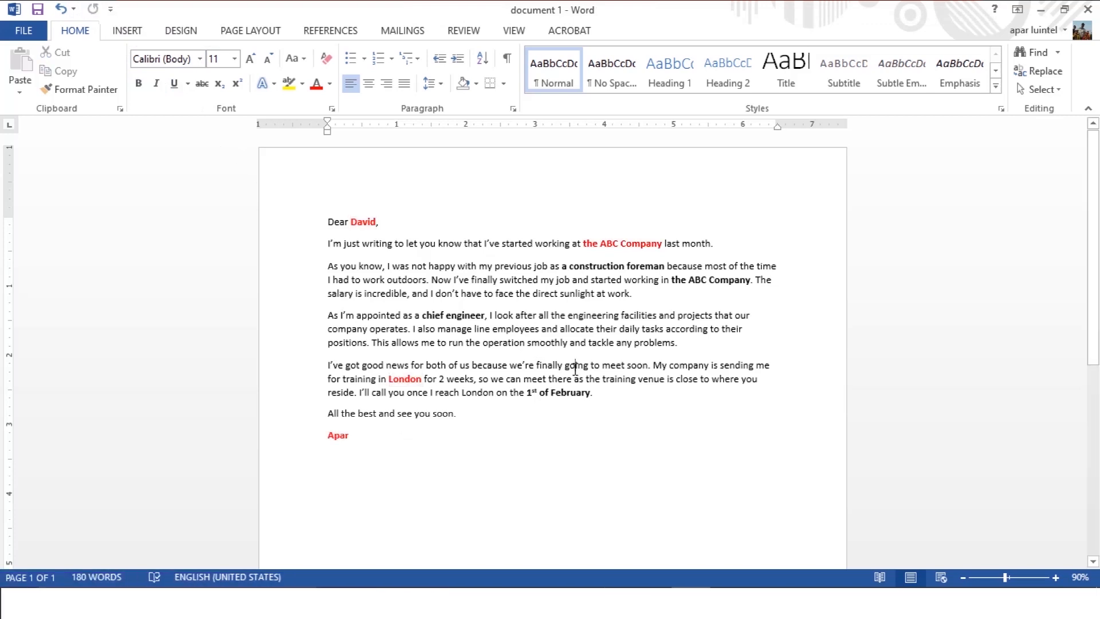
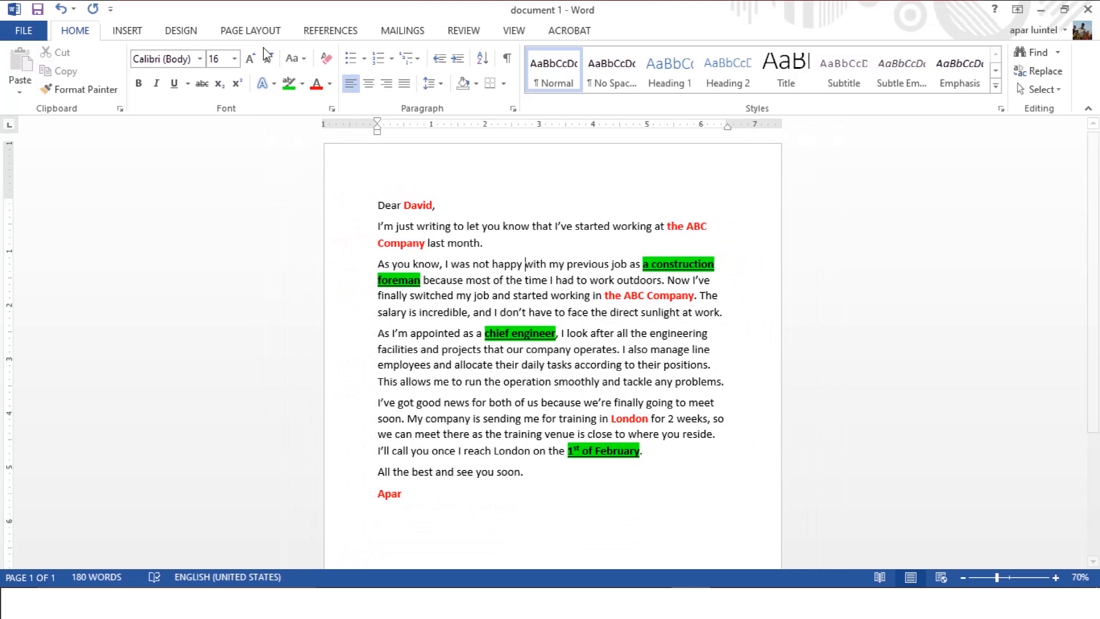
Shrink the whole letter's font to 12 pt and enlarge it back to 16 pt.
left_click_drag(379, 205, 533, 473)
left_click(378, 205)
left_click_drag(379, 205, 515, 575)
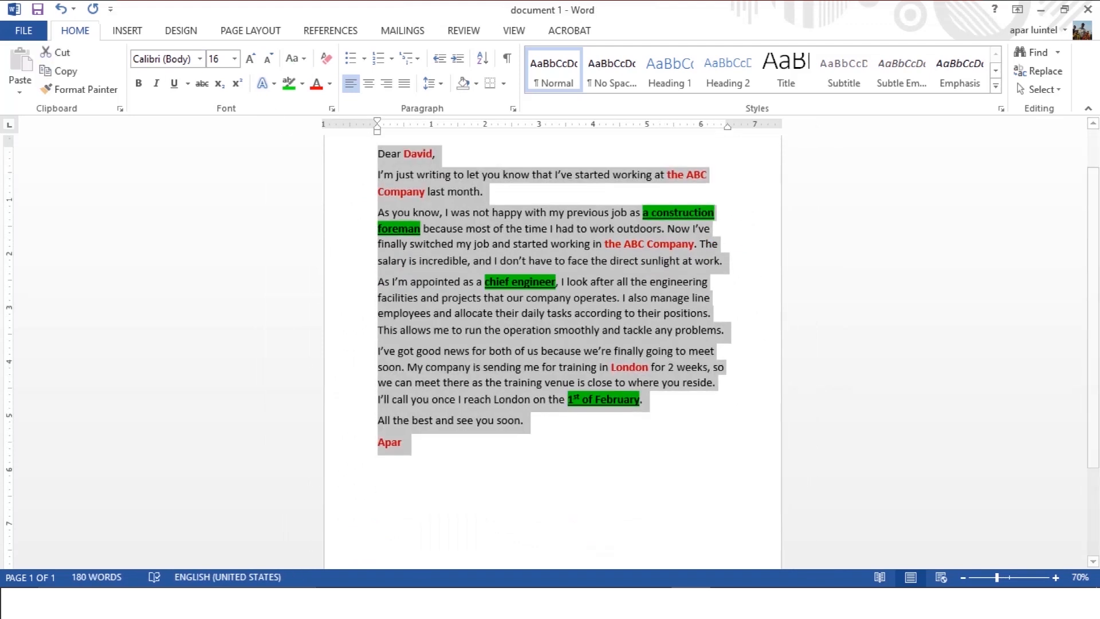
left_click(269, 60)
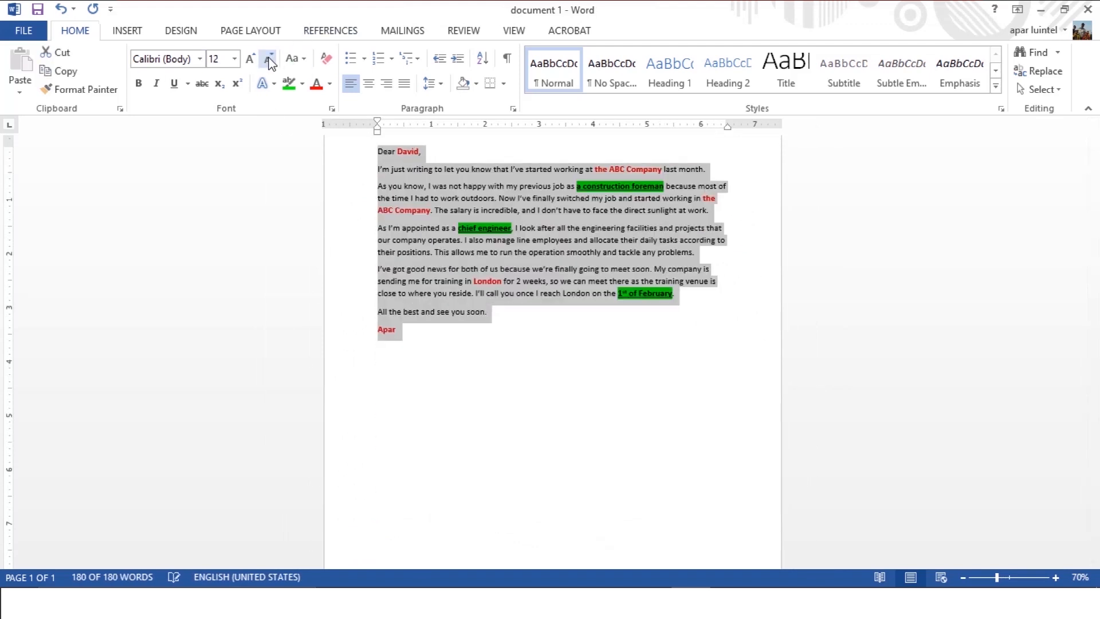
left_click(250, 58)
left_click(430, 193)
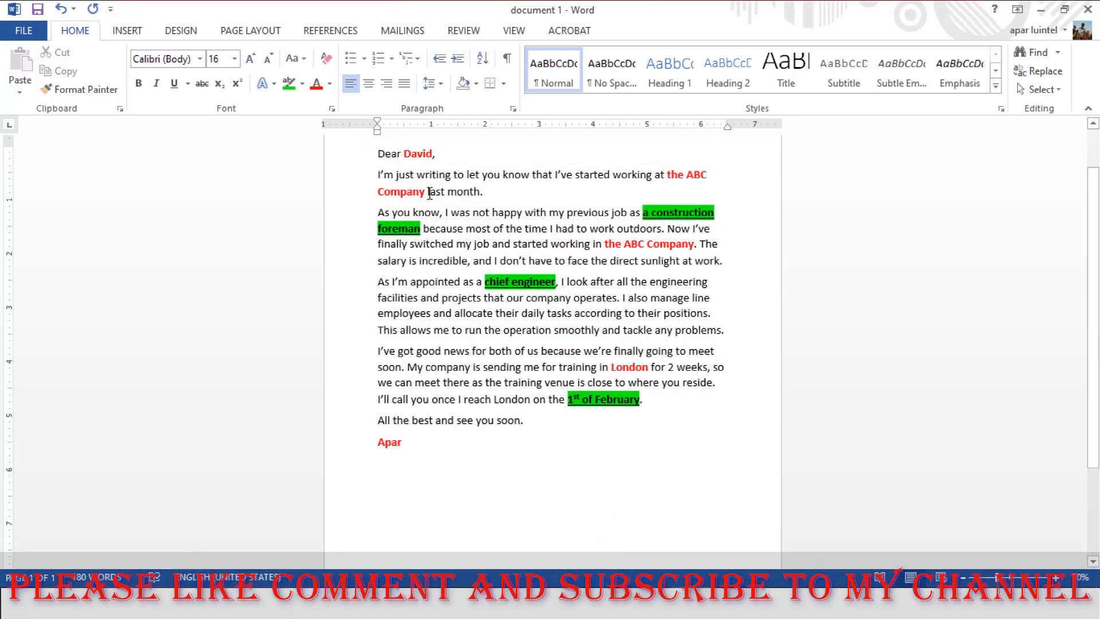
Change the opening paragraph's font size to 20 pt, reduce it to 14 pt, and restore it to 16 pt.
triple_click(381, 174)
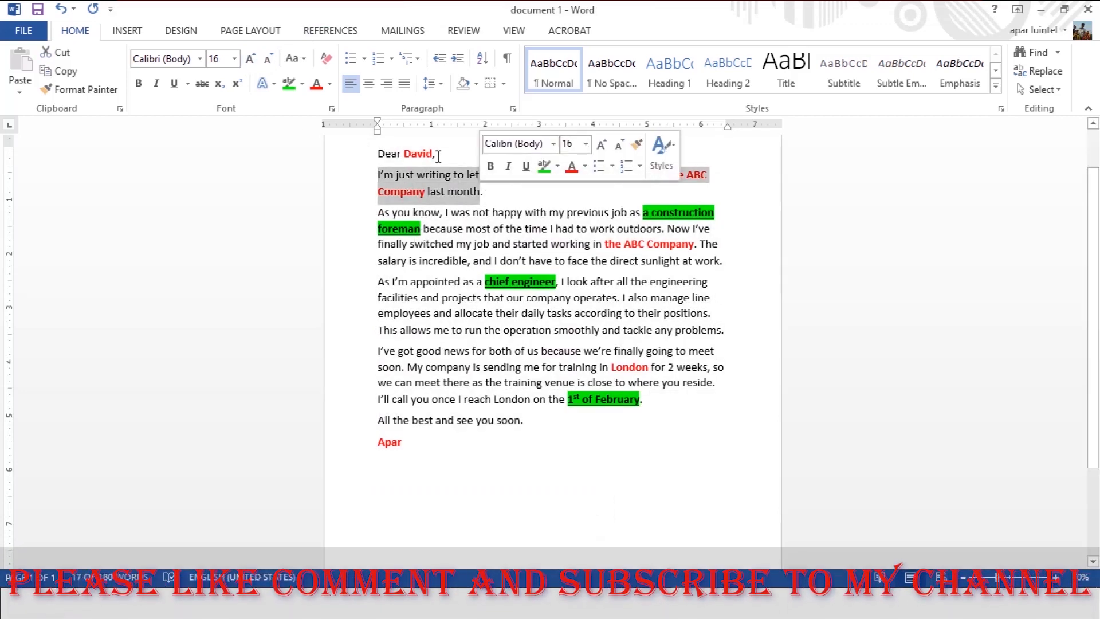
left_click(250, 58)
left_click(250, 59)
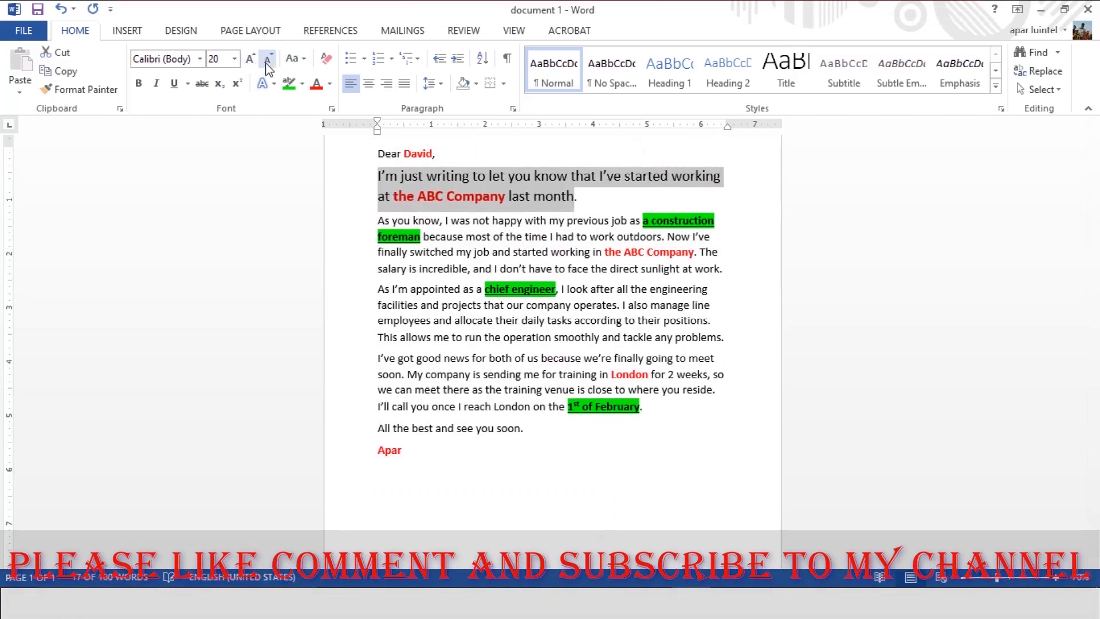
left_click(268, 58)
left_click(268, 58)
left_click(267, 58)
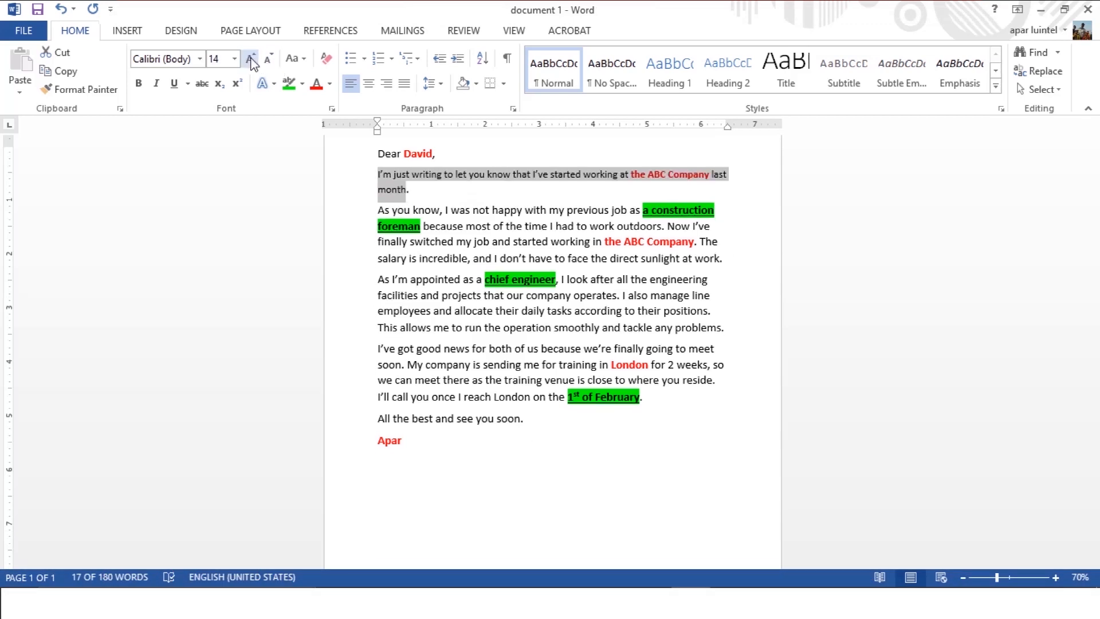
left_click(251, 60)
left_click(382, 243)
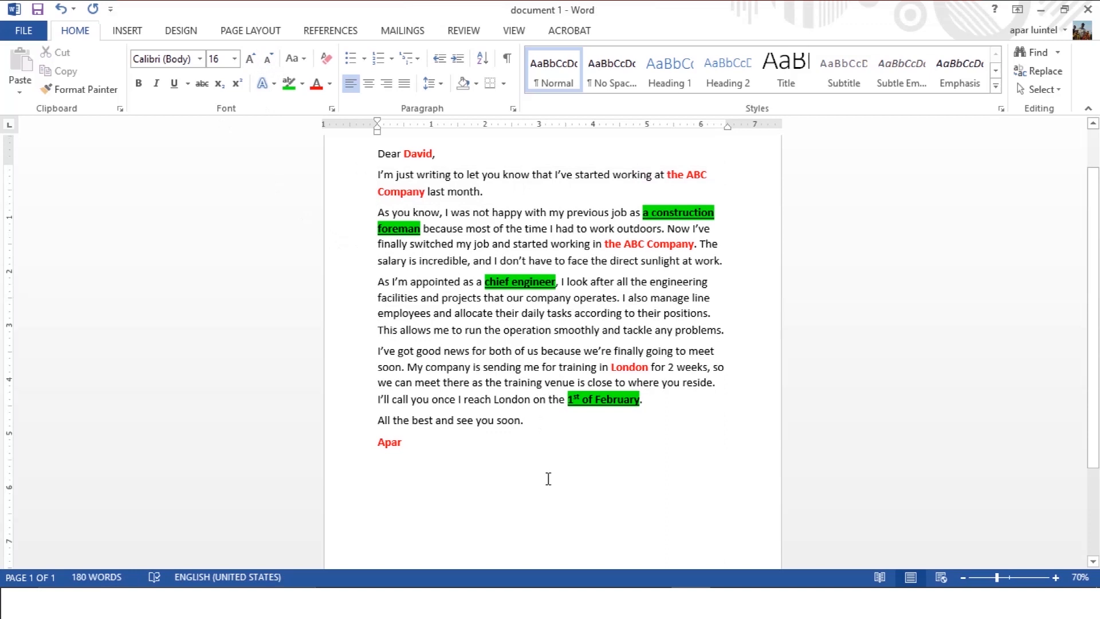
Set the font of the whole letter to Bookman Old Style.
scroll(424, 279, "up", 1)
left_click_drag(378, 183, 423, 482)
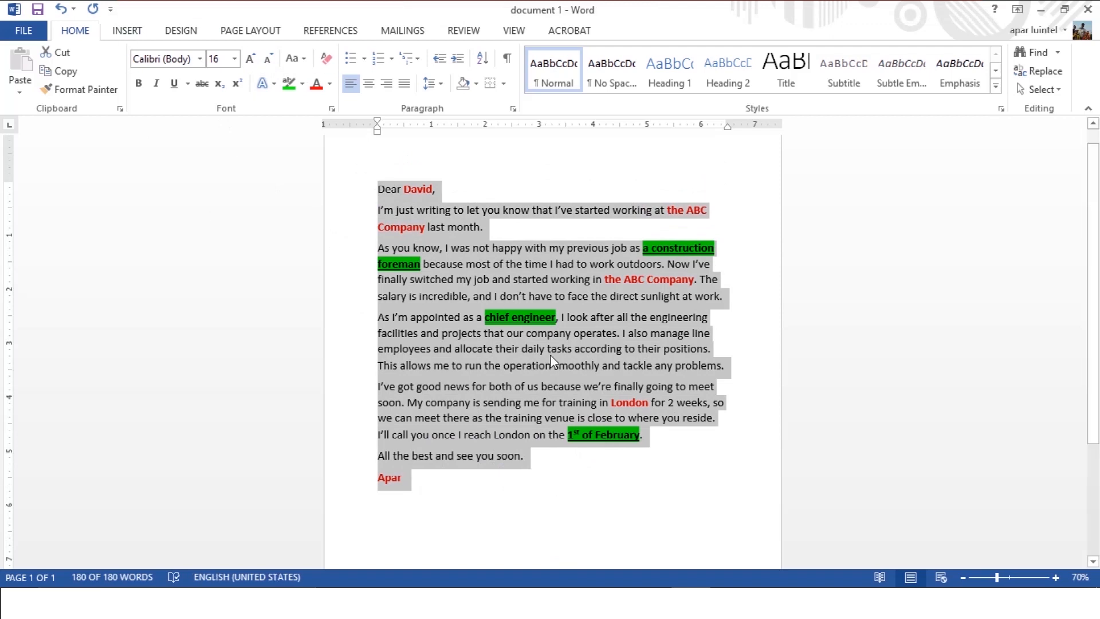
left_click(200, 58)
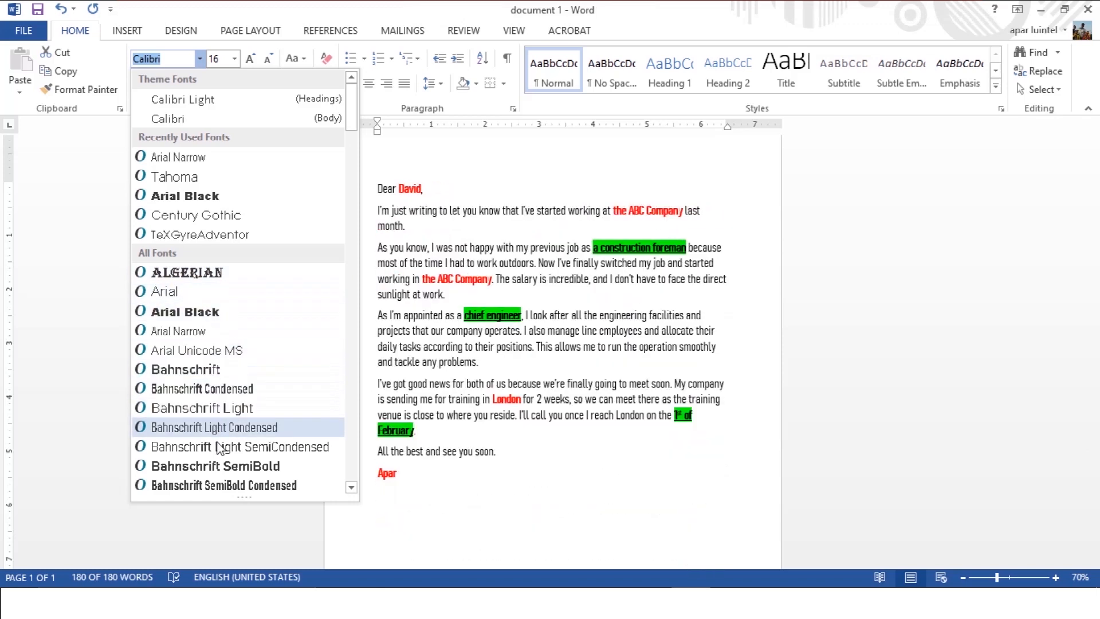
scroll(235, 321, "down", 10)
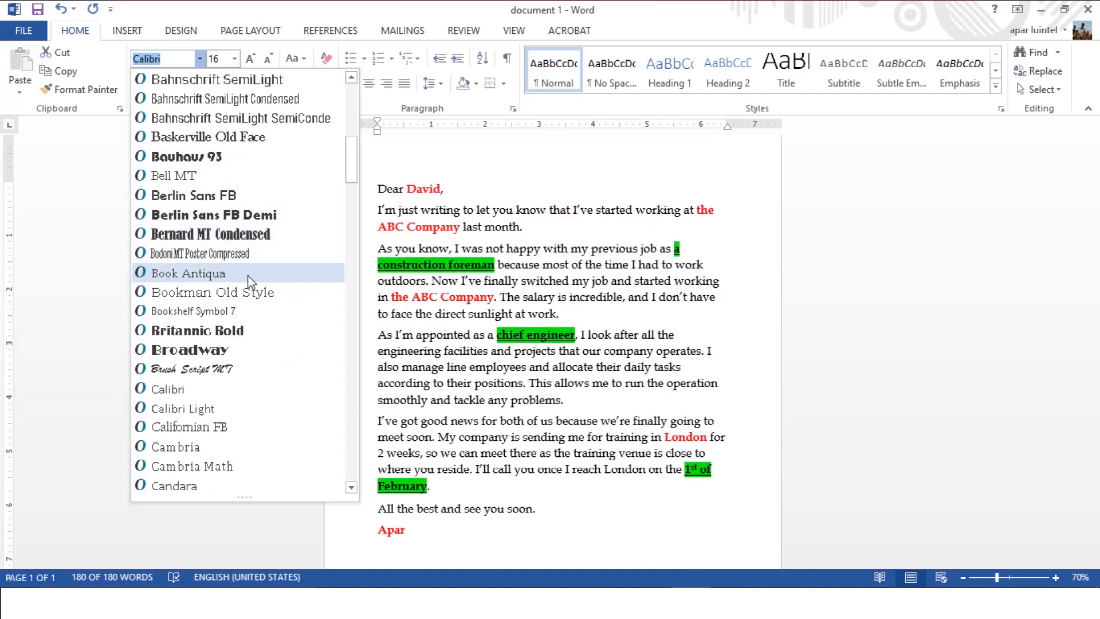
left_click(247, 295)
Set the font of the opening "I'm just writing" paragraph to Calibri.
triple_click(397, 219)
left_click(199, 59)
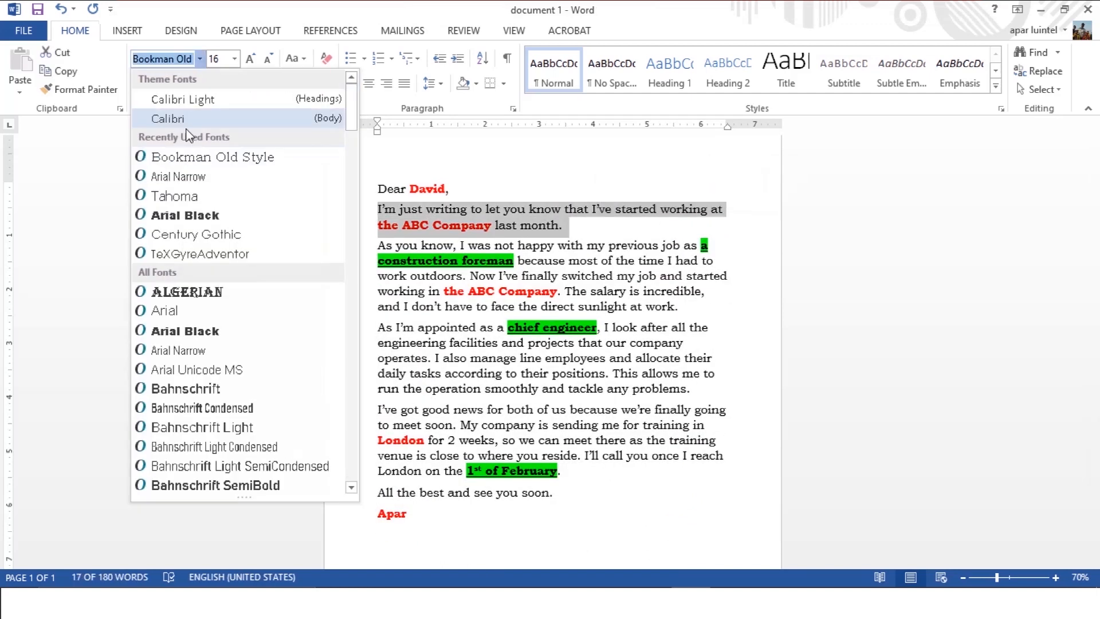
left_click(186, 121)
left_click(594, 262)
Set the font of the "As I'm appointed" paragraph to Arial Narrow.
triple_click(675, 401)
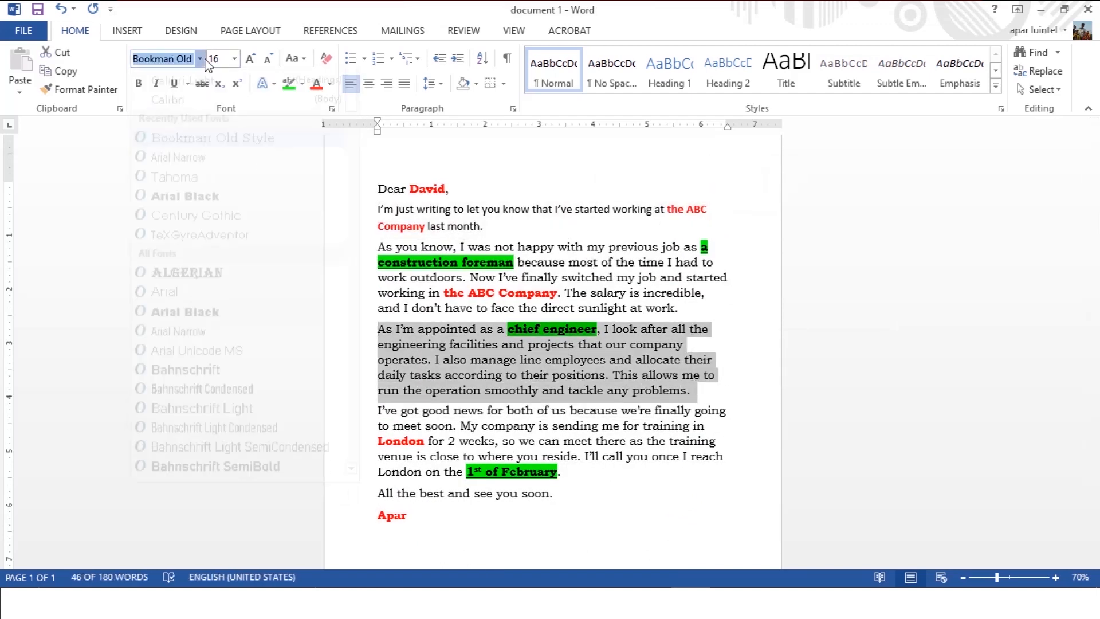
left_click(199, 59)
left_click(200, 175)
left_click(503, 300)
left_click(632, 394)
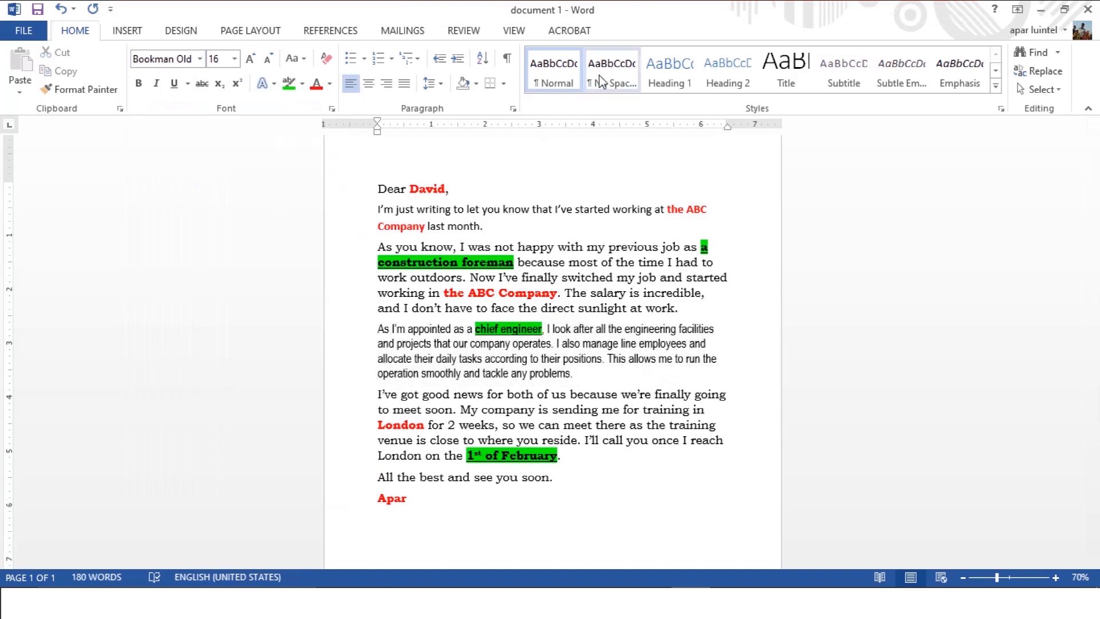
Try the No Spacing and Heading 1 styles on the "I've got good news" paragraph and look at the document formatting sets.
left_click(611, 72)
left_click(658, 71)
left_click(251, 31)
left_click(175, 31)
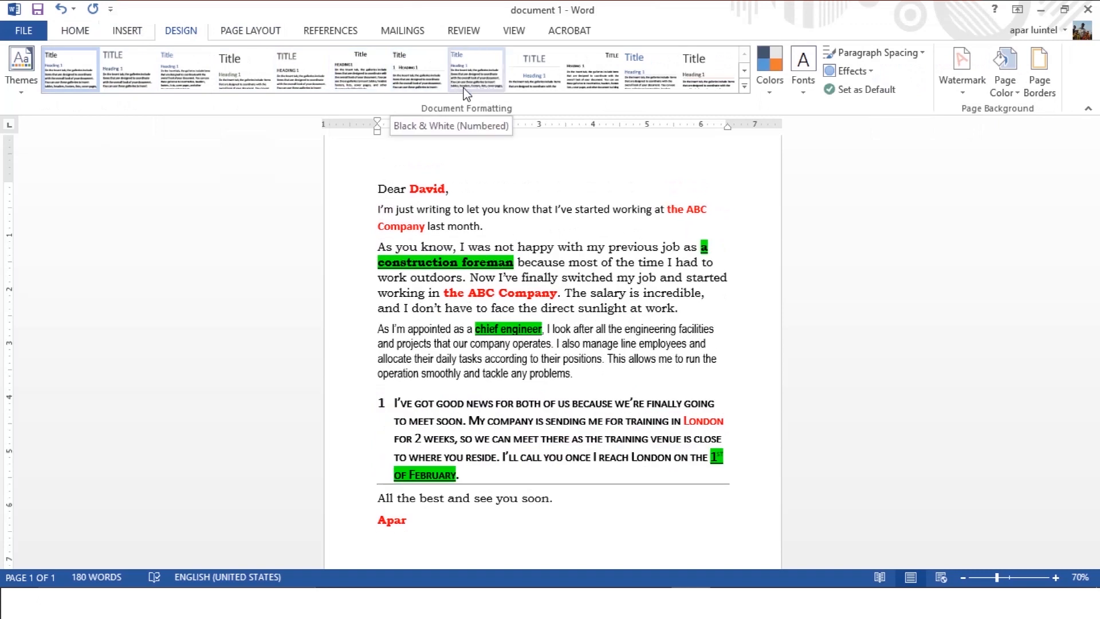
Undo the style changes on the "I've got good news" paragraph and the Arial Narrow font on the paragraph above.
left_click(76, 31)
left_click(573, 377)
key("ctrl+z")
key("ctrl+z")
key("ctrl+z")
left_click(629, 440)
Set the font of the "As I'm appointed" paragraph to Tahoma.
left_click_drag(378, 329, 665, 393)
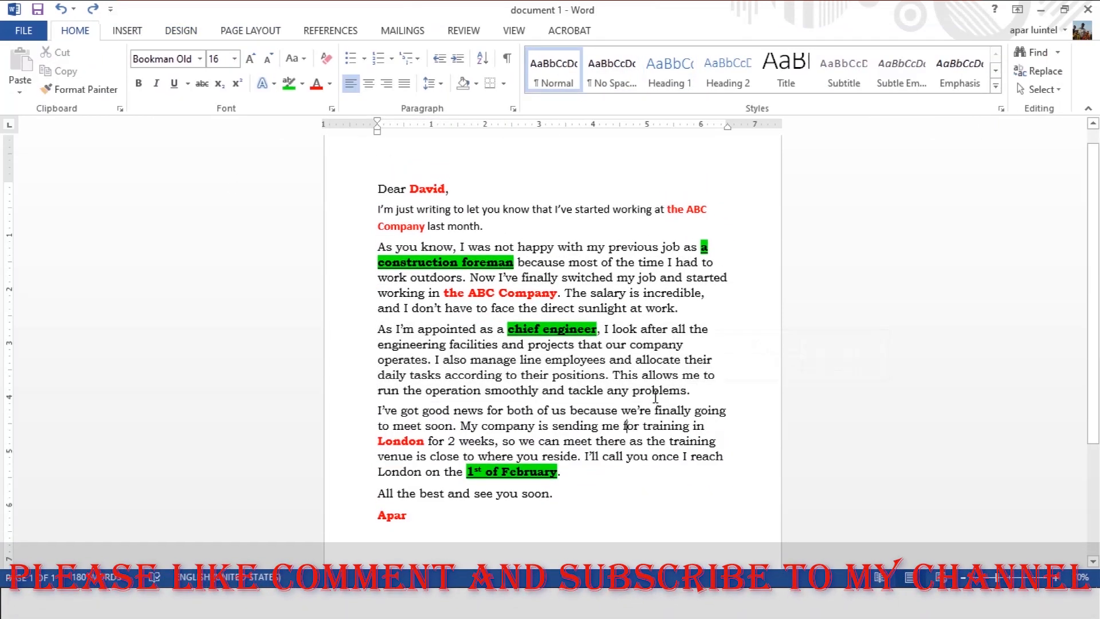
left_click(199, 58)
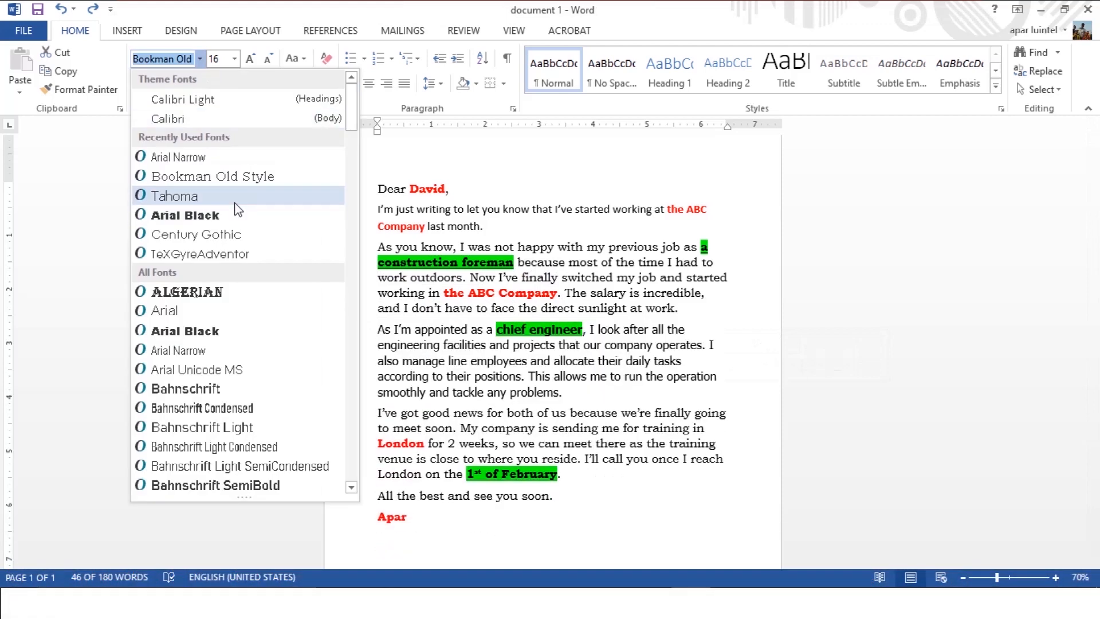
left_click(232, 196)
scroll(460, 312, "down", 3)
scroll(460, 312, "up", 3)
Try centred, right-aligned and justified alignment on the whole letter, and return it to left alignment.
key("ctrl+a")
left_click(368, 84)
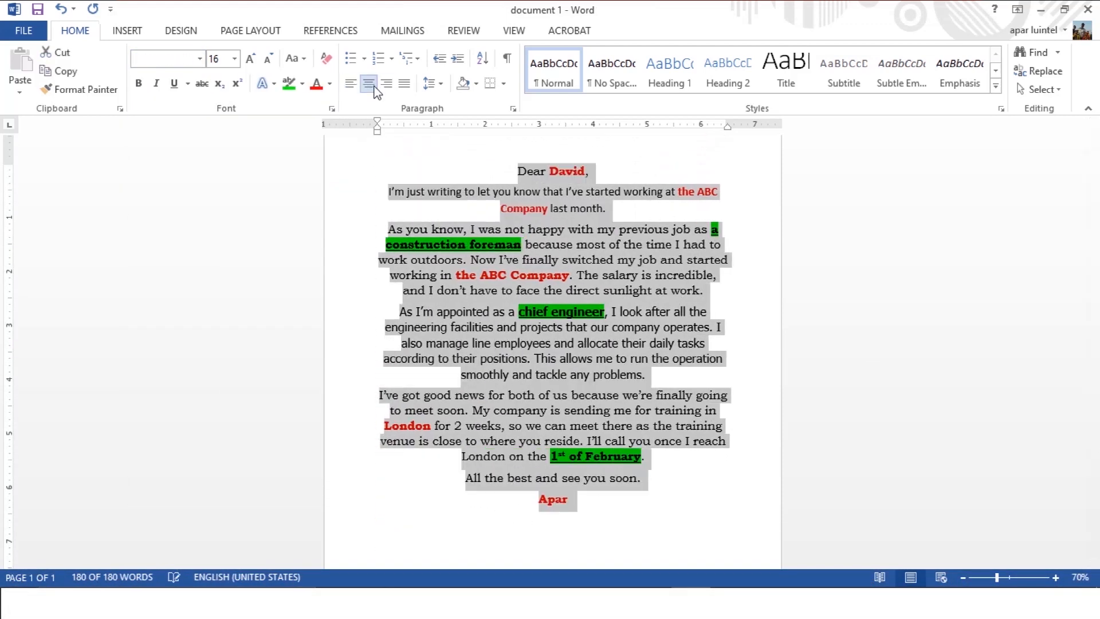
left_click(386, 84)
left_click(351, 84)
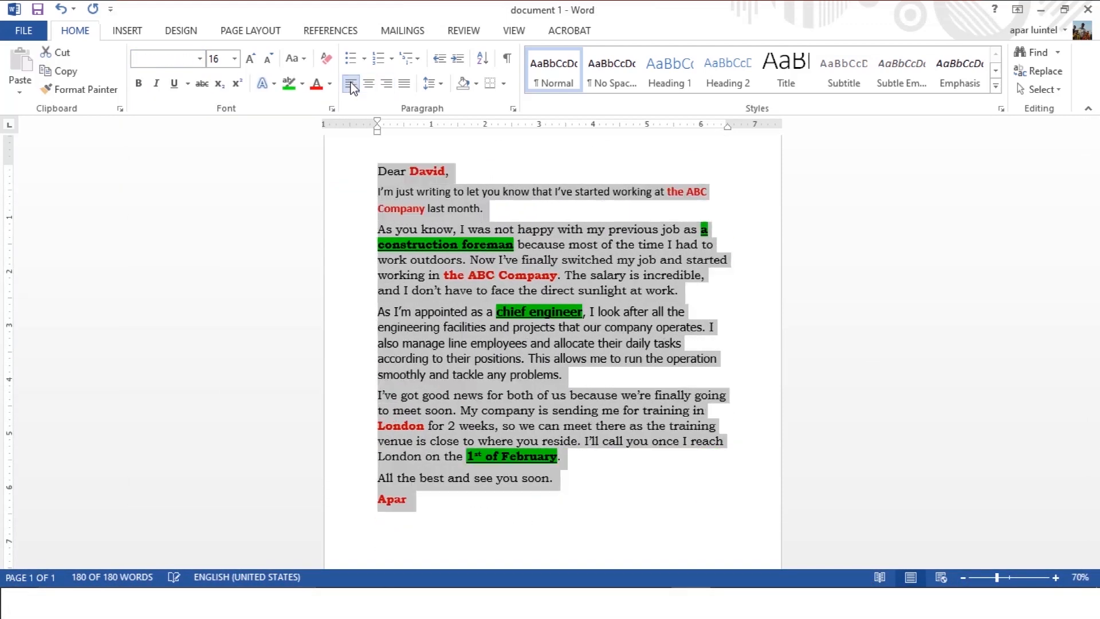
left_click(404, 84)
left_click(351, 84)
left_click(398, 209)
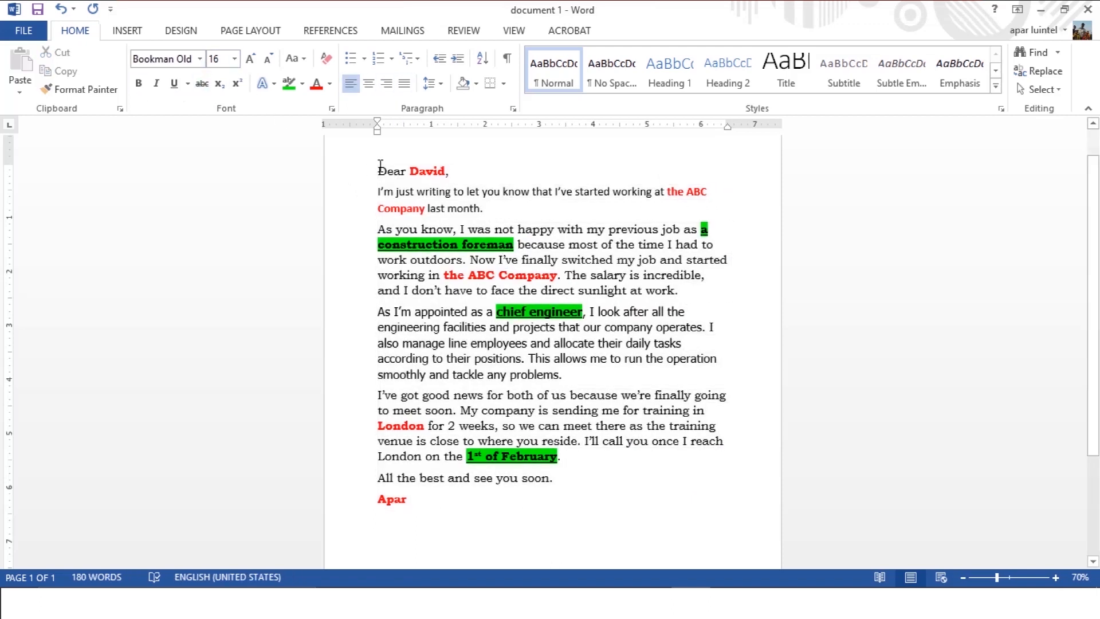
Italicise the greeting line and the signature.
left_click_drag(380, 166, 466, 166)
left_click(163, 84)
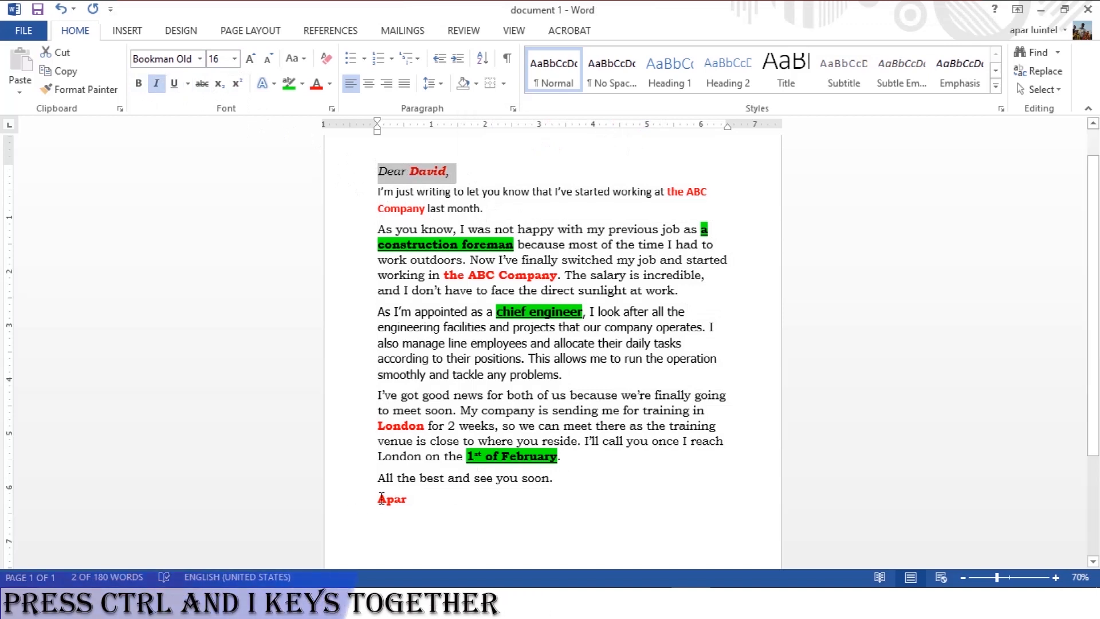
left_click_drag(378, 499, 415, 499)
left_click(439, 477)
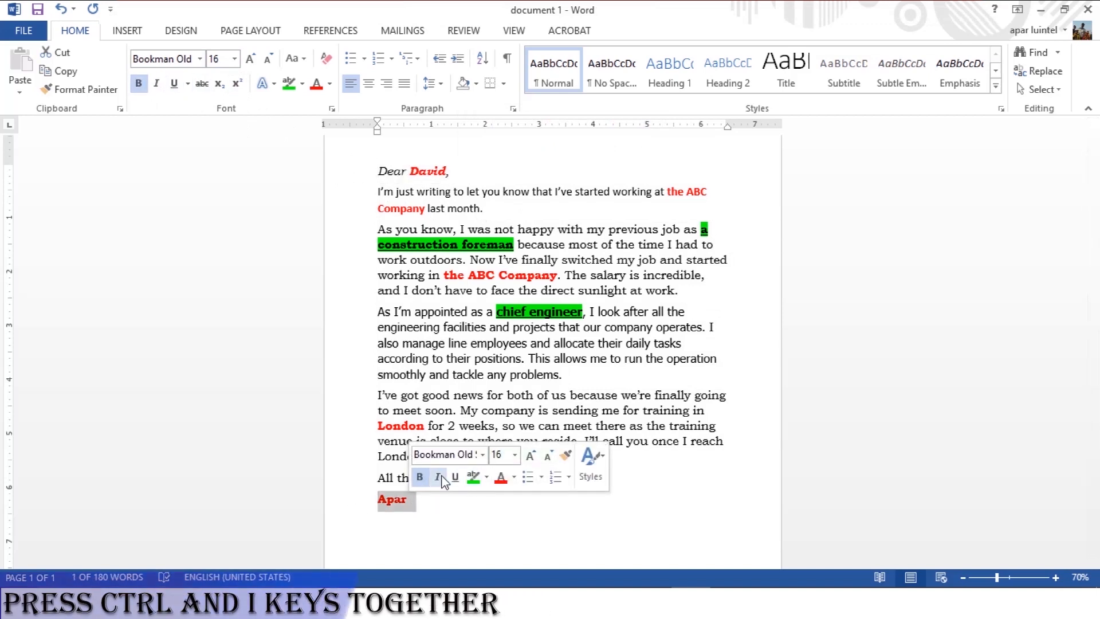
left_click(498, 394)
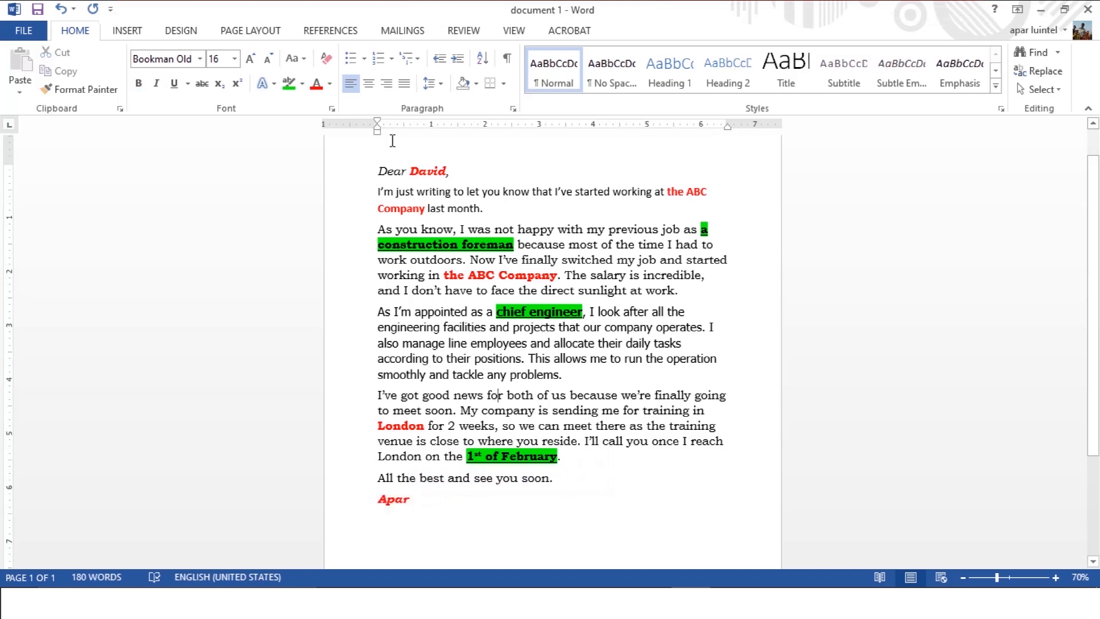
Pull in the right indent of the "I've got good news" paragraph to about 5.9 in, and return it to 6.5 in.
scroll(400, 245, "up", 1)
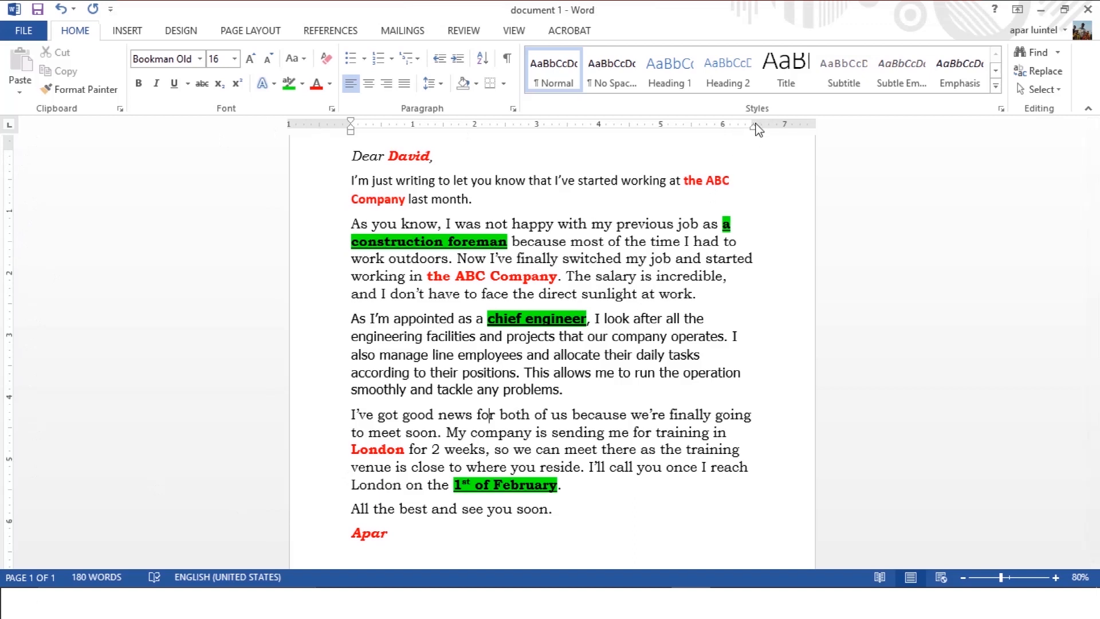
mouse_move(754, 129)
left_mouse_down()
mouse_move(794, 132)
mouse_move(716, 124)
left_mouse_up()
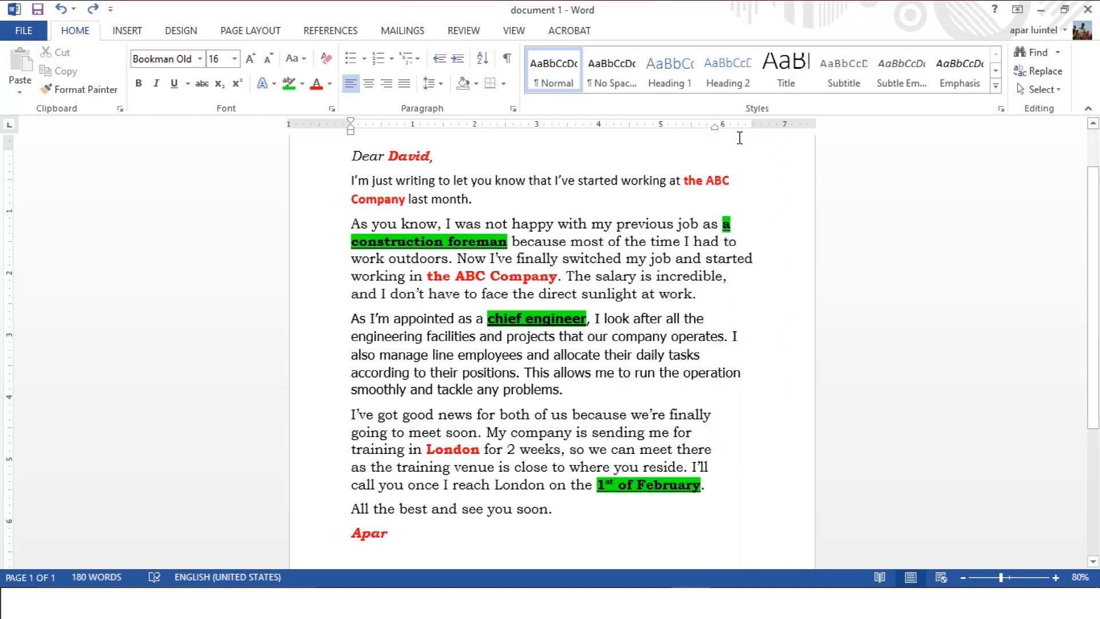
left_click_drag(717, 129, 754, 134)
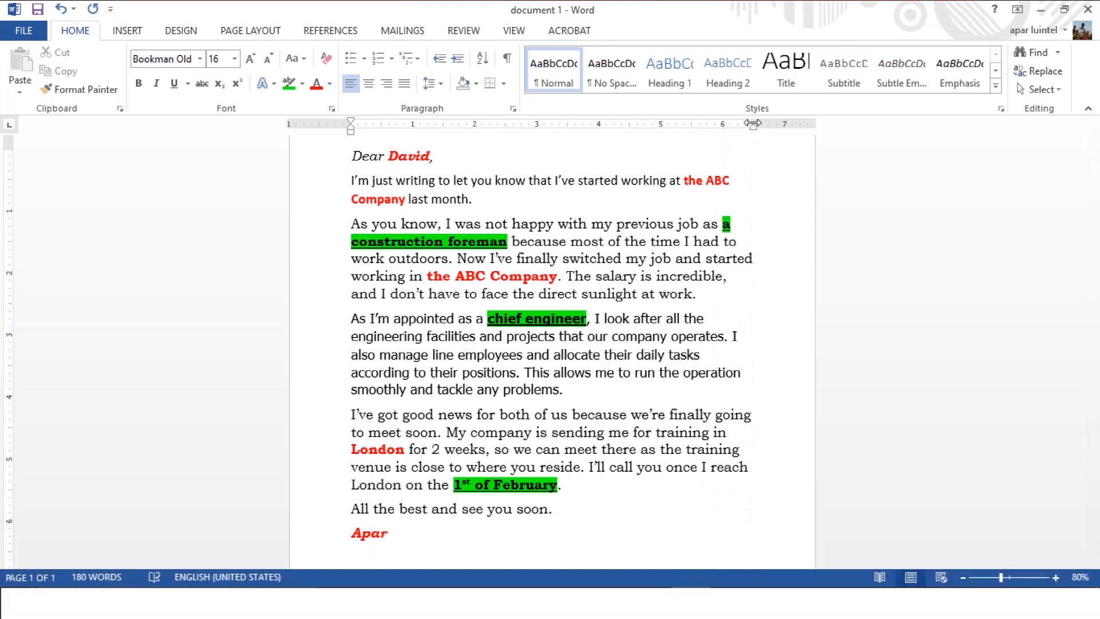
Adjust the page's right and left margins on the ruler until the text area is about 6.6 in wide.
left_click_drag(755, 123, 808, 130)
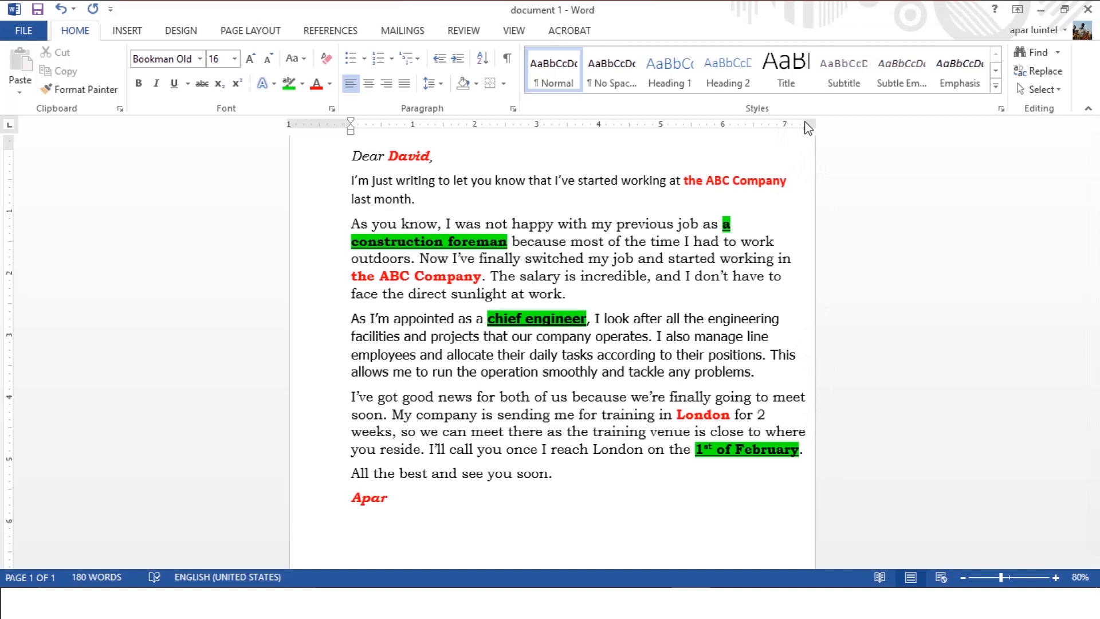
left_click_drag(808, 124, 777, 123)
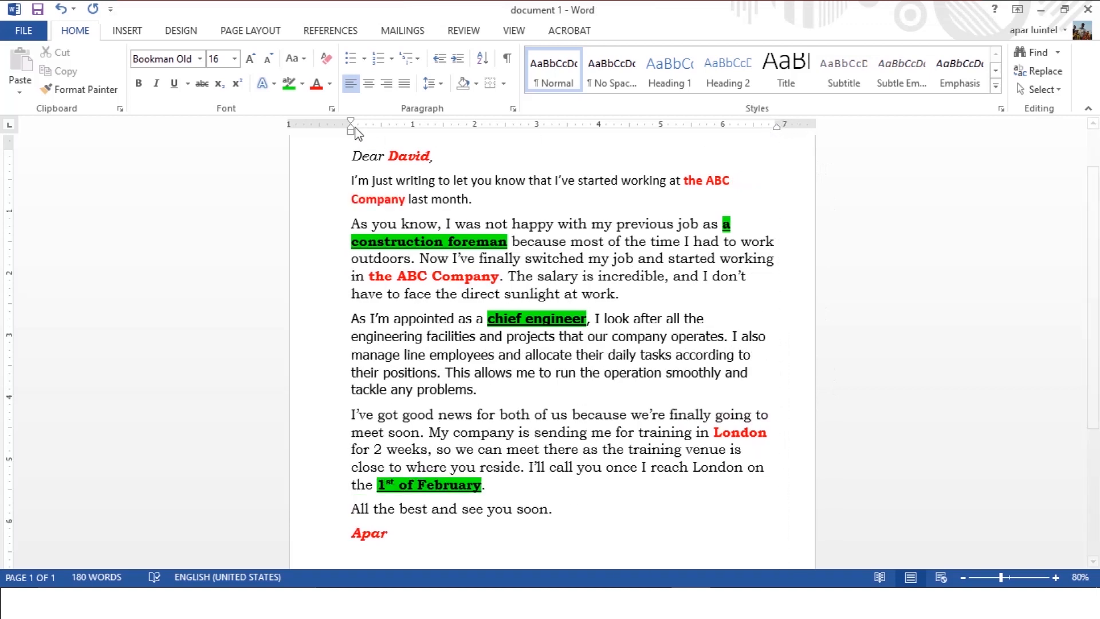
left_click_drag(350, 123, 311, 126)
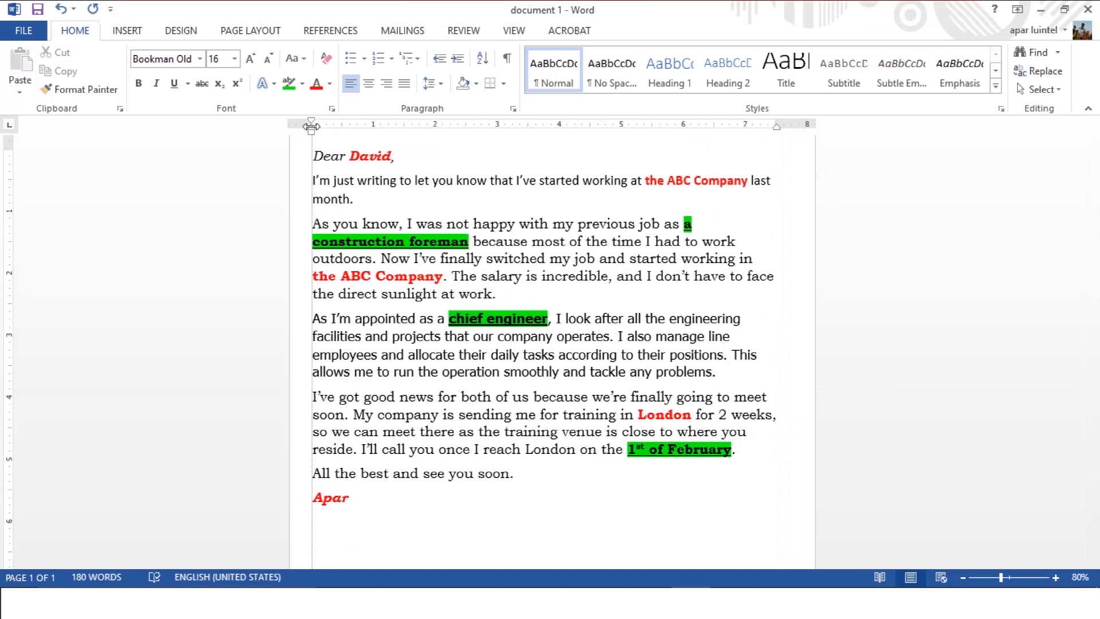
left_click_drag(311, 126, 311, 126)
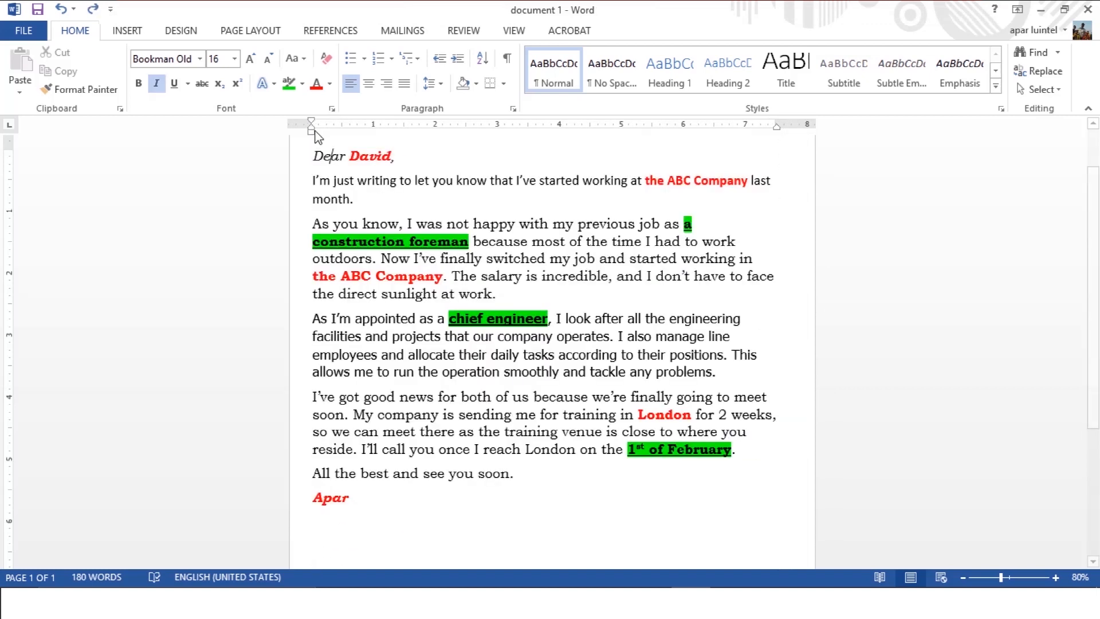
left_click_drag(312, 125, 339, 125)
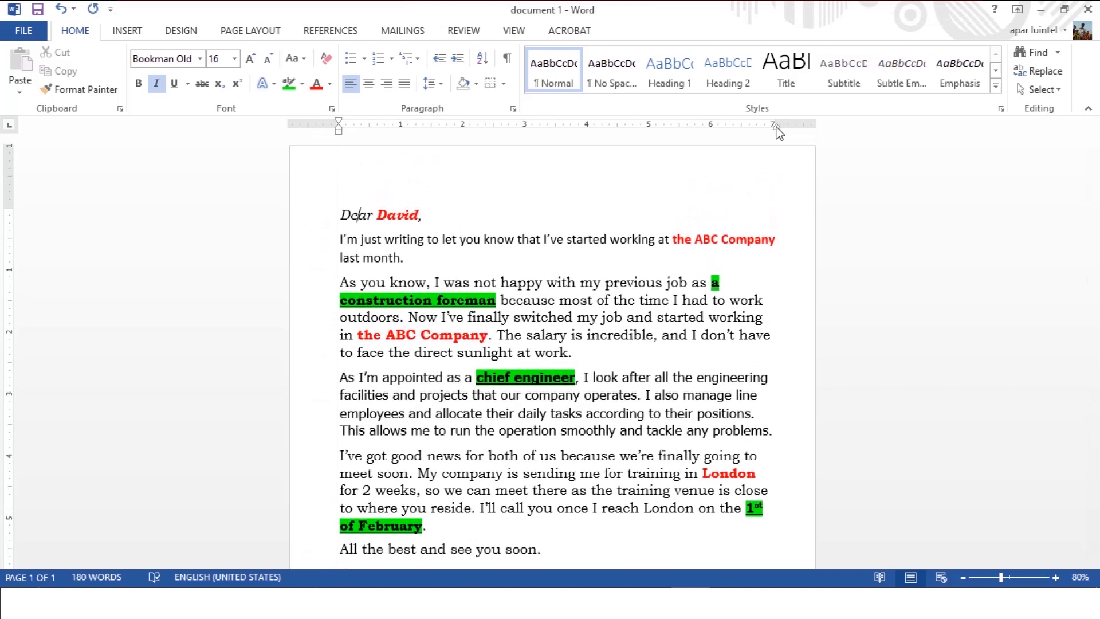
left_click_drag(777, 131, 749, 127)
Indent the first line of the "As you know" paragraph by about 0.25 in.
mouse_move(338, 122)
left_mouse_down()
mouse_move(368, 122)
mouse_move(354, 121)
left_mouse_up()
left_click(331, 109)
left_click(699, 89)
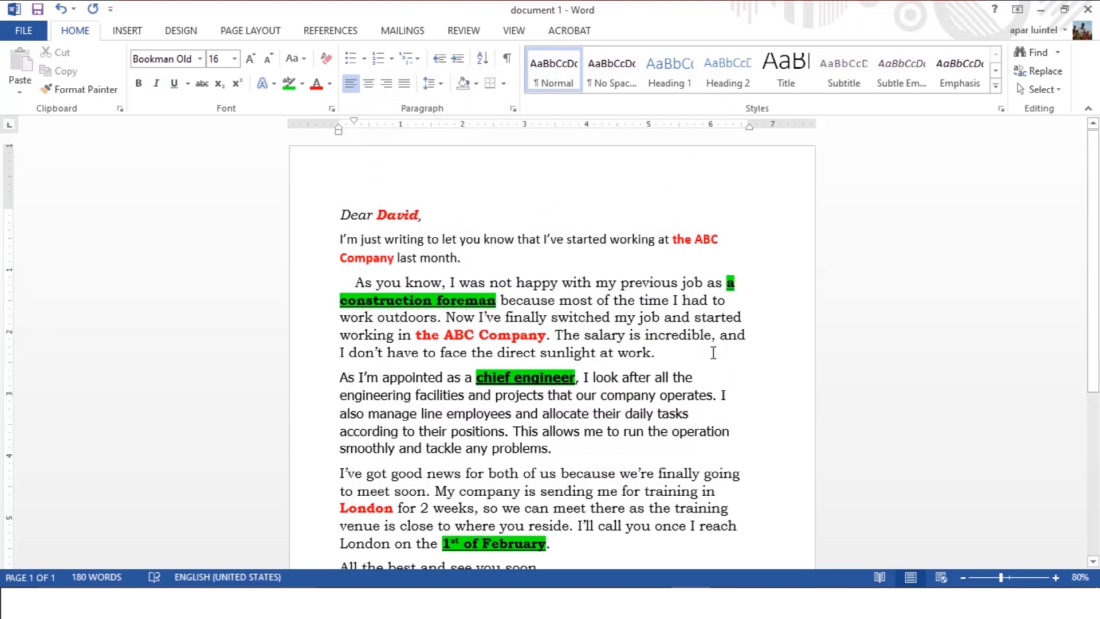
Try the indent on a new line with the trial text "gdgas", and undo the added text.
key("Return")
type("gdgas")
key("ctrl+z")
Try a larger first-line indent on the "As you know" paragraph, and undo its first-line indent changes.
key("ctrl+z")
mouse_move(352, 119)
left_mouse_down()
mouse_move(338, 119)
mouse_move(338, 132)
mouse_move(374, 133)
mouse_move(369, 142)
left_mouse_up()
left_click(342, 282)
scroll(369, 378, "down", 1)
left_click(341, 432)
key("ctrl+z")
key("ctrl+z")
Reduce the page's top margin to about 0.7 in on the vertical ruler.
scroll(369, 276, "up", 1)
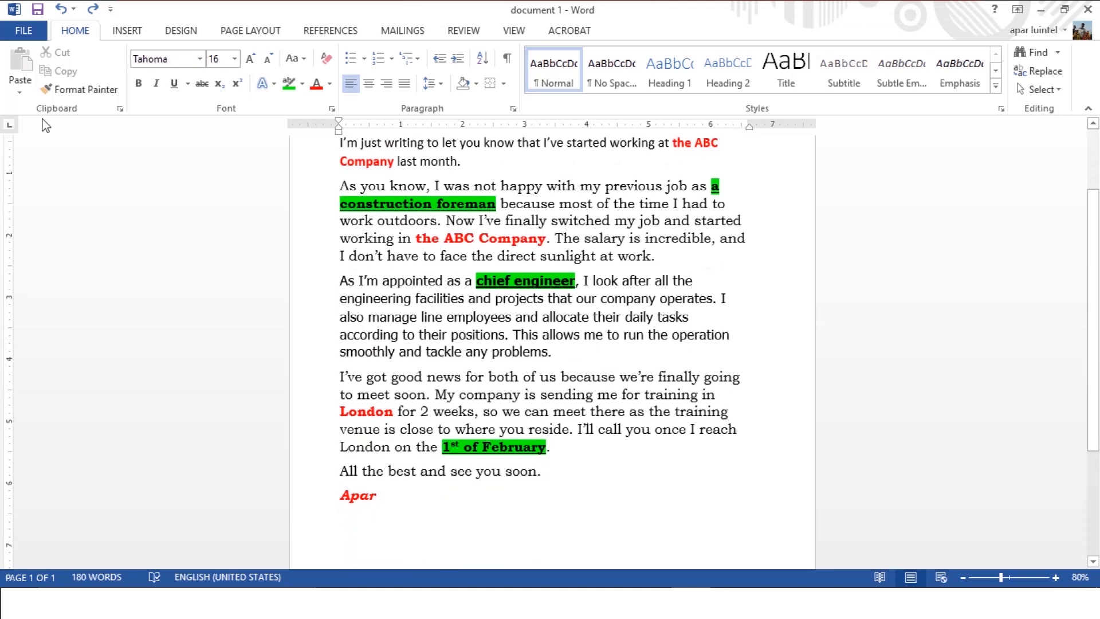
scroll(45, 123, "up", 2)
mouse_move(8, 209)
left_mouse_down()
mouse_move(8, 178)
mouse_move(8, 189)
left_mouse_up()
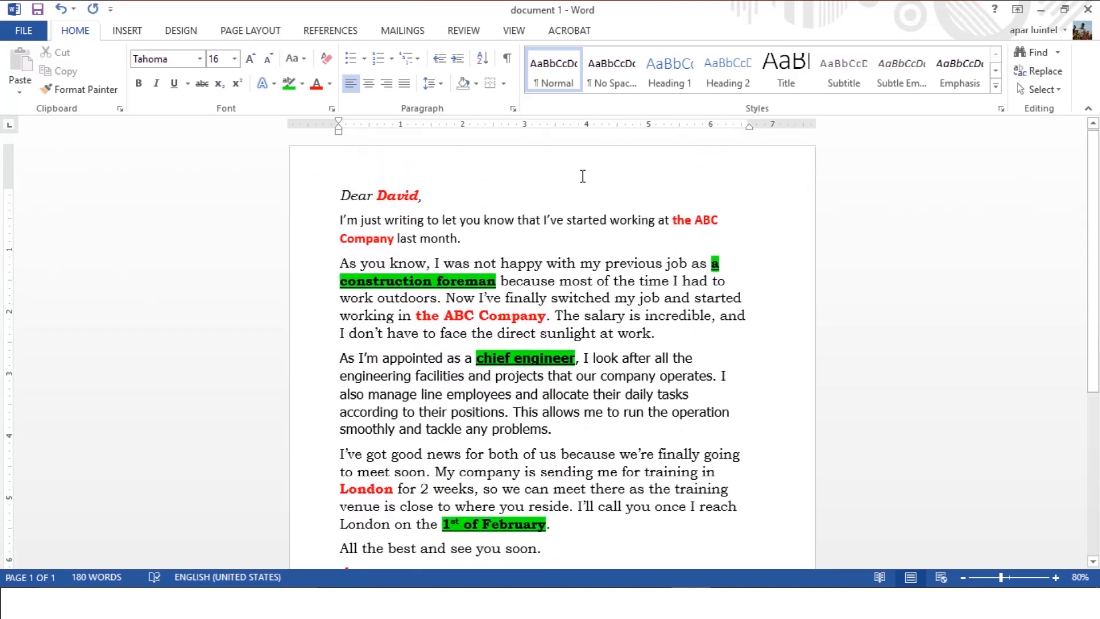
Raise the page's bottom margin until the letter spills onto a second page, and lower it to fit one page again.
scroll(373, 260, "down", 3)
left_click_drag(6, 513, 28, 198)
scroll(193, 248, "down", 7)
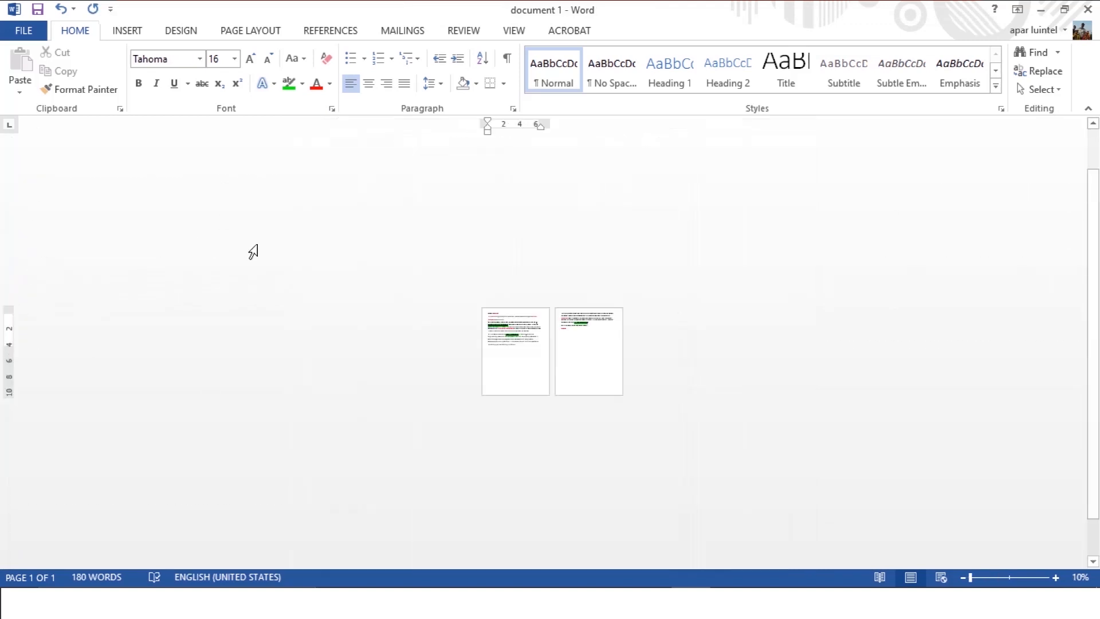
scroll(194, 248, "up", 4)
left_click_drag(10, 338, 5, 531)
scroll(572, 345, "up", 3)
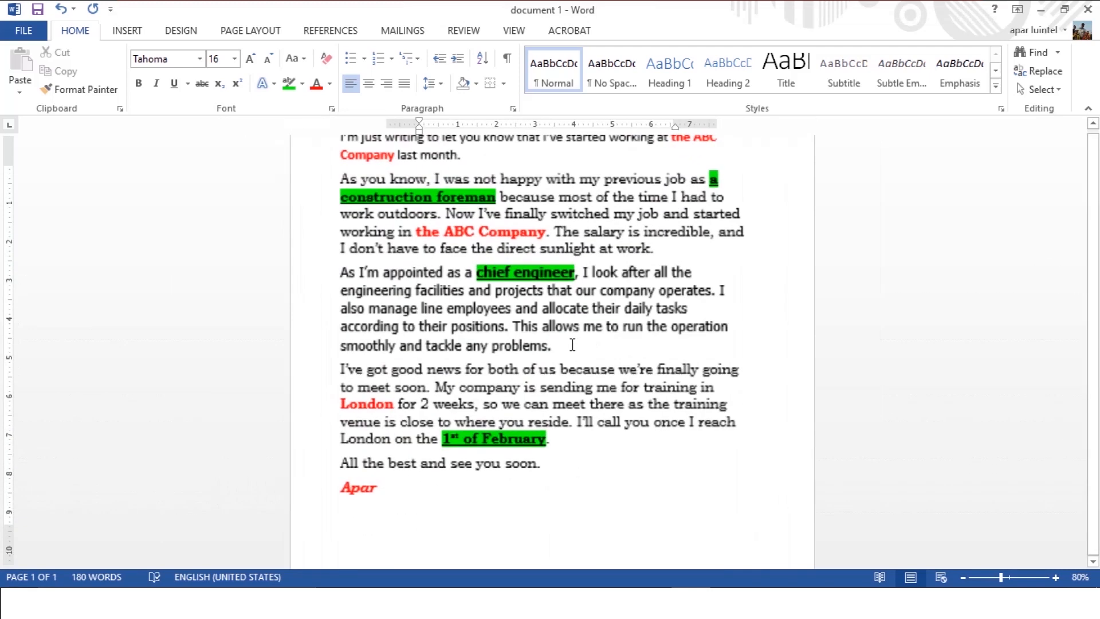
Add blank lines above the closing sentence and write "My schedule in London," below the London training paragraph.
key("Return")
key("Return")
key("Return")
key("Return")
key("Return")
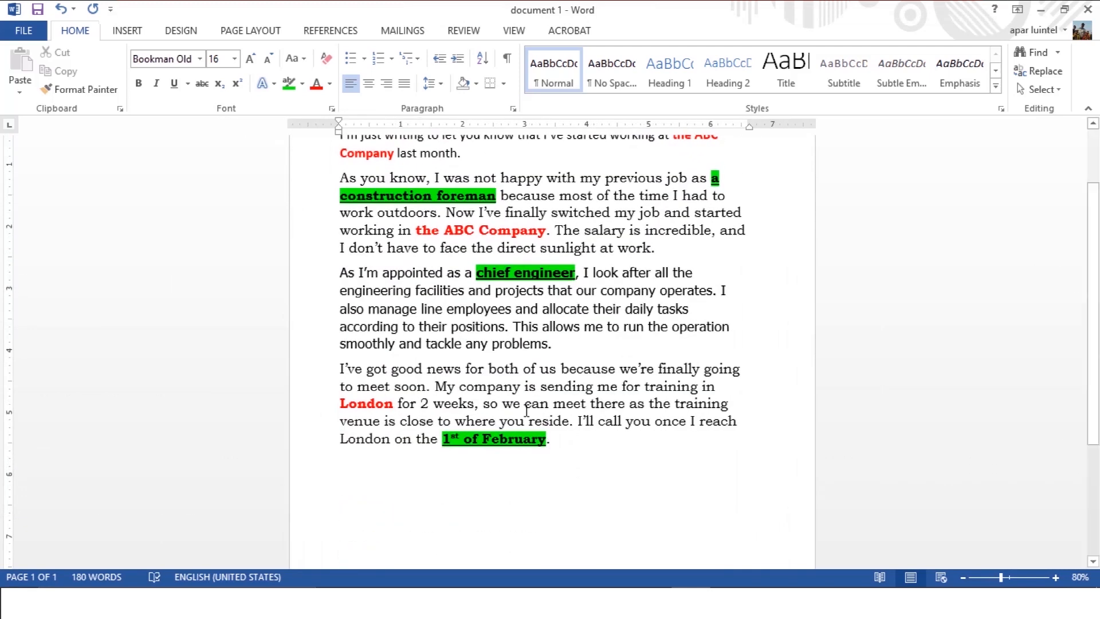
scroll(533, 404, "down", 2)
left_click(548, 379)
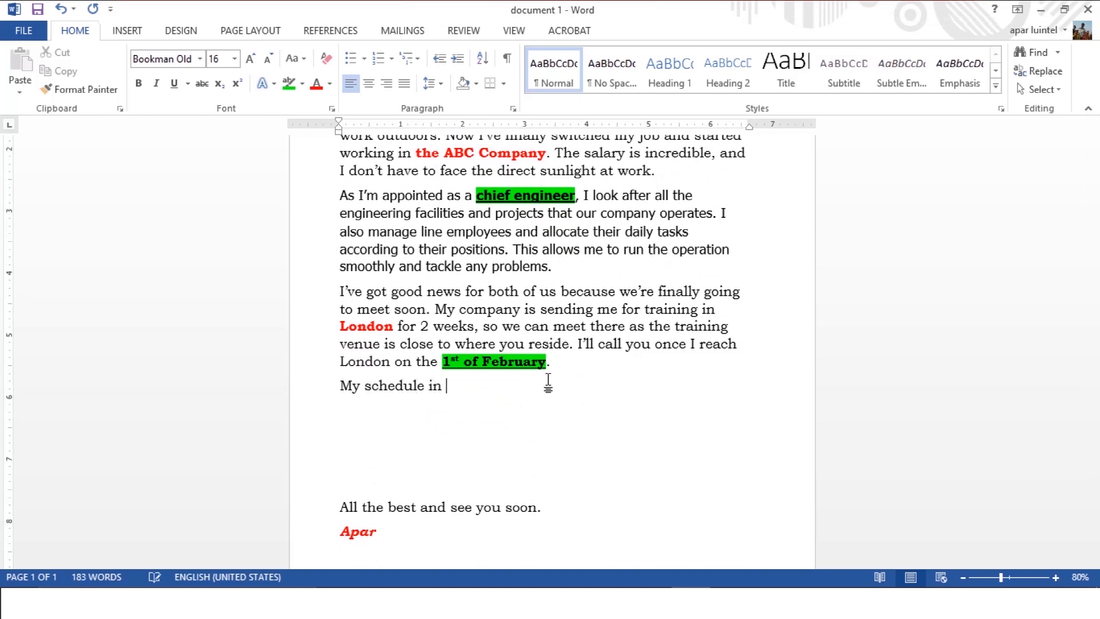
Add the schedule line "2nd February" with "Training day" set three tab stops to its right.
key("Return")
type("2")
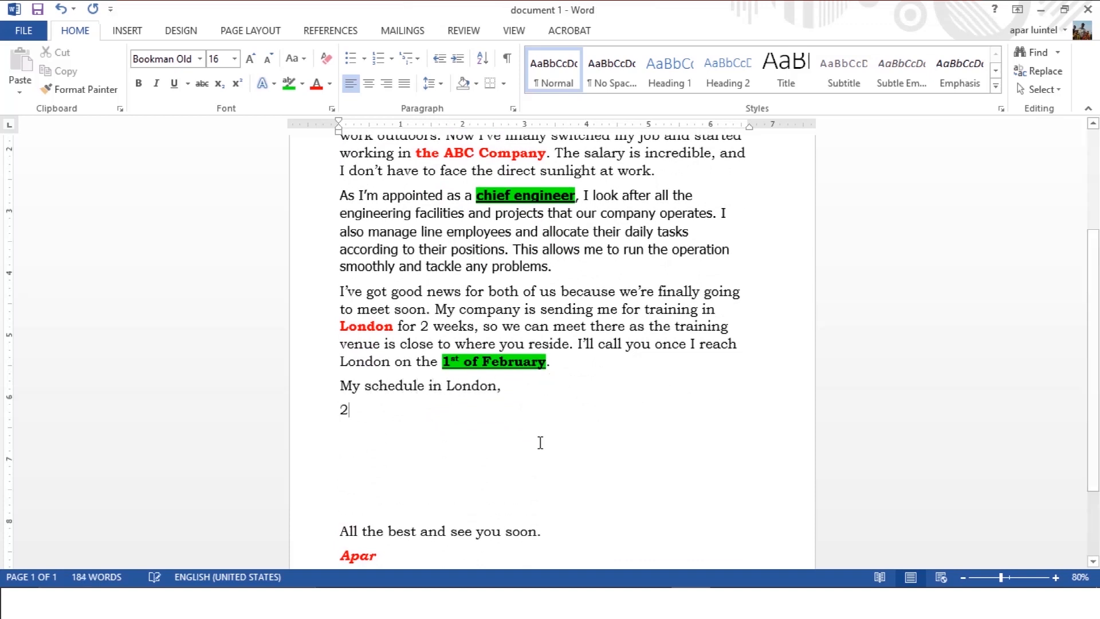
type("nd February")
key("Tab")
key("Tab")
key("Tab")
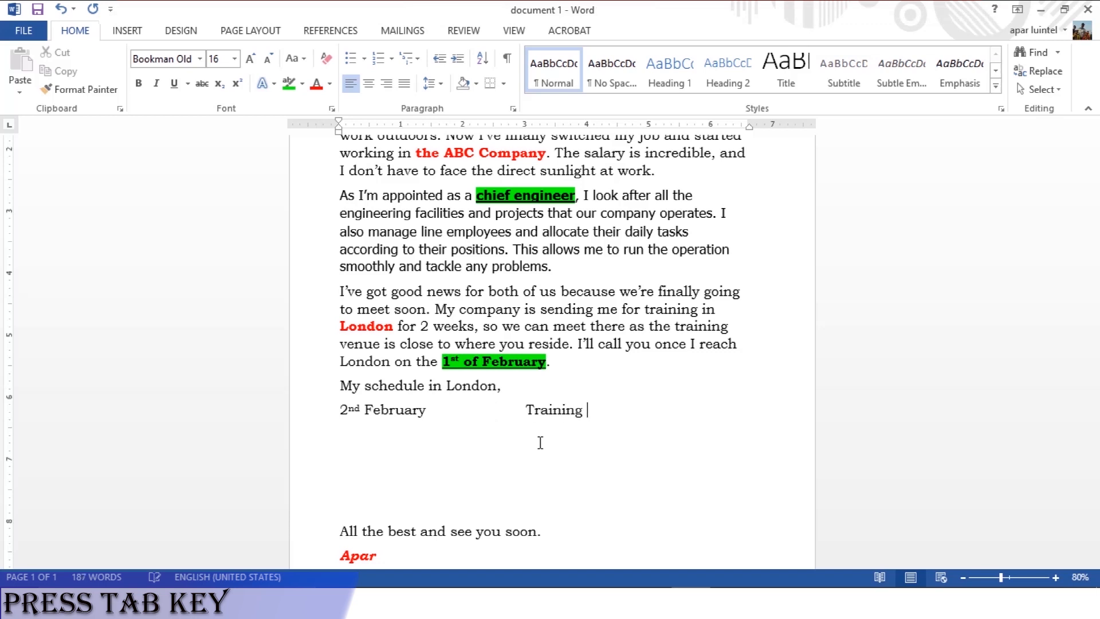
Add the tab-aligned schedule line "3rd February" with "Site visit day", keeping "visit" in lower case.
key("Return")
key("Tab")
type("3rd ")
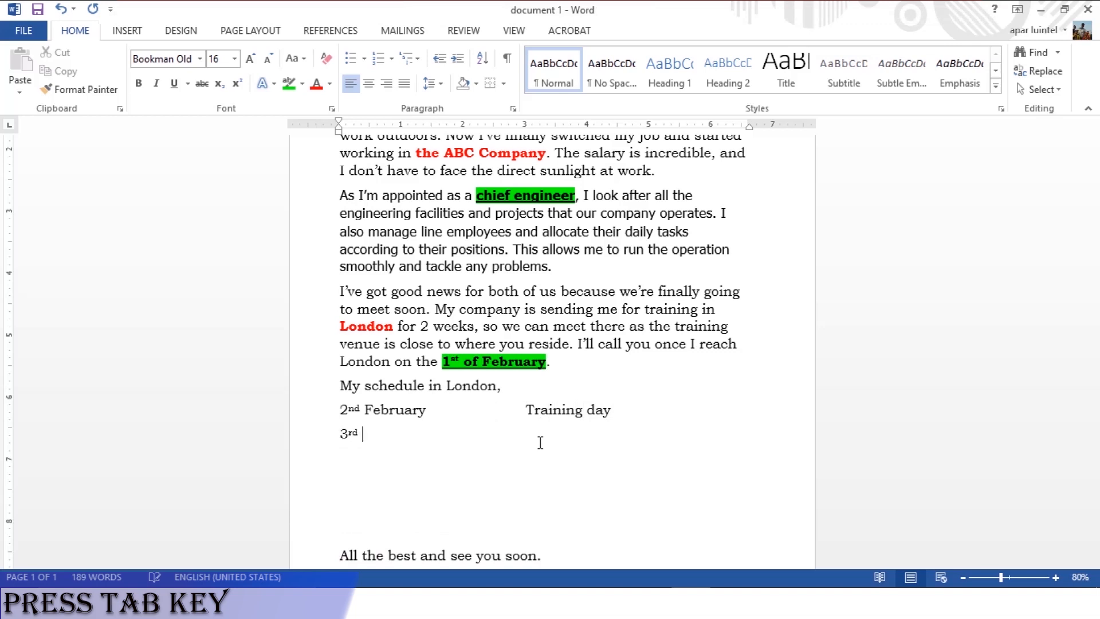
type("February")
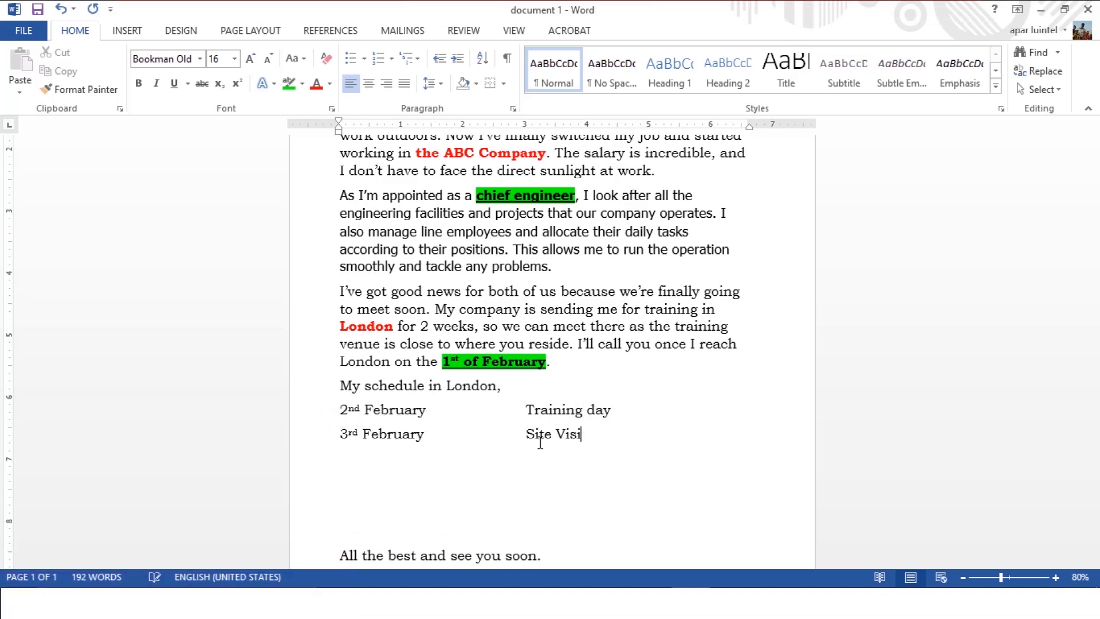
key("BackSpace")
key("BackSpace")
key("BackSpace")
key("BackSpace")
key("BackSpace")
key("BackSpace")
key("BackSpace")
key("BackSpace")
key("BackSpace")
type("vi")
Add the tab-aligned schedule line "4th February" with "Demonstration Day" and start a new line below it.
key("Return")
type("4th February\t")
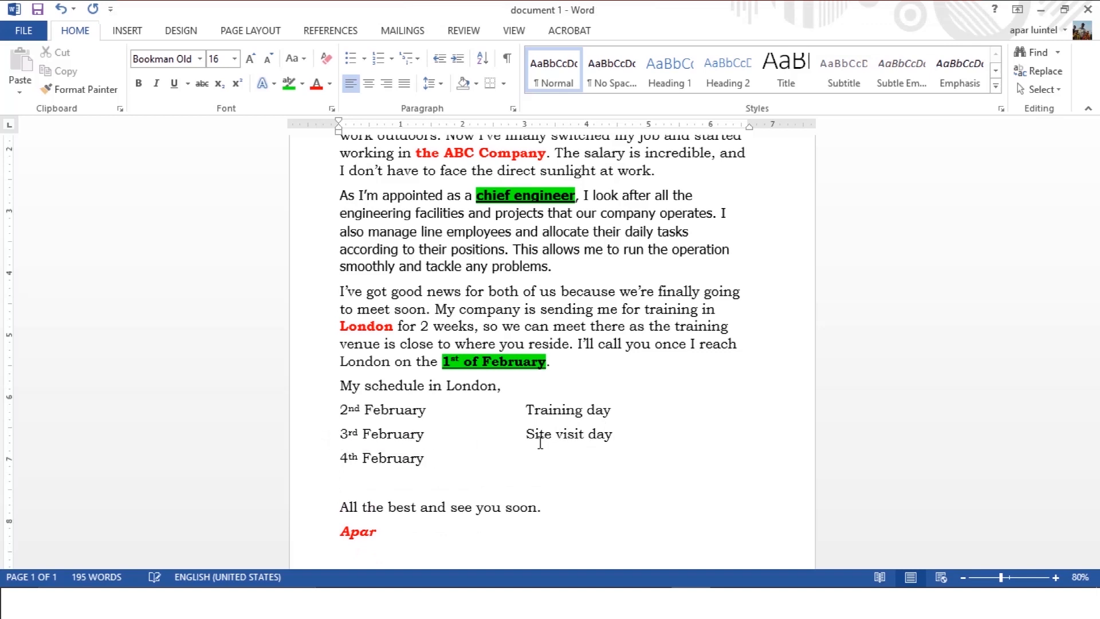
type("Demonstration Day")
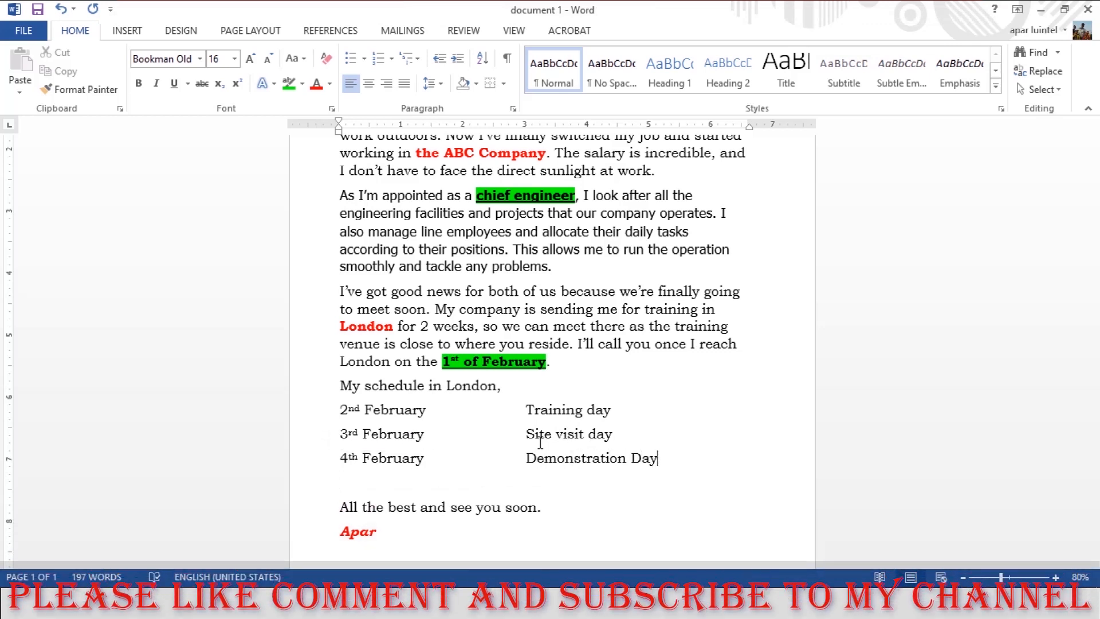
key("Return")
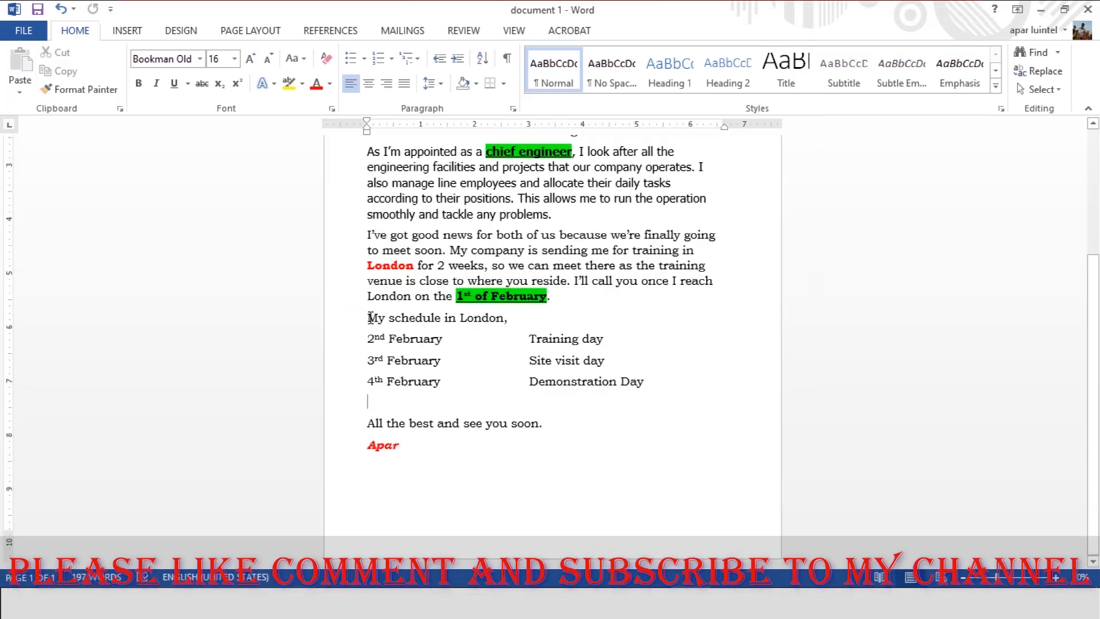
Format the three February schedule lines as a bulleted list with solid round bullets.
left_click_drag(368, 339, 640, 384)
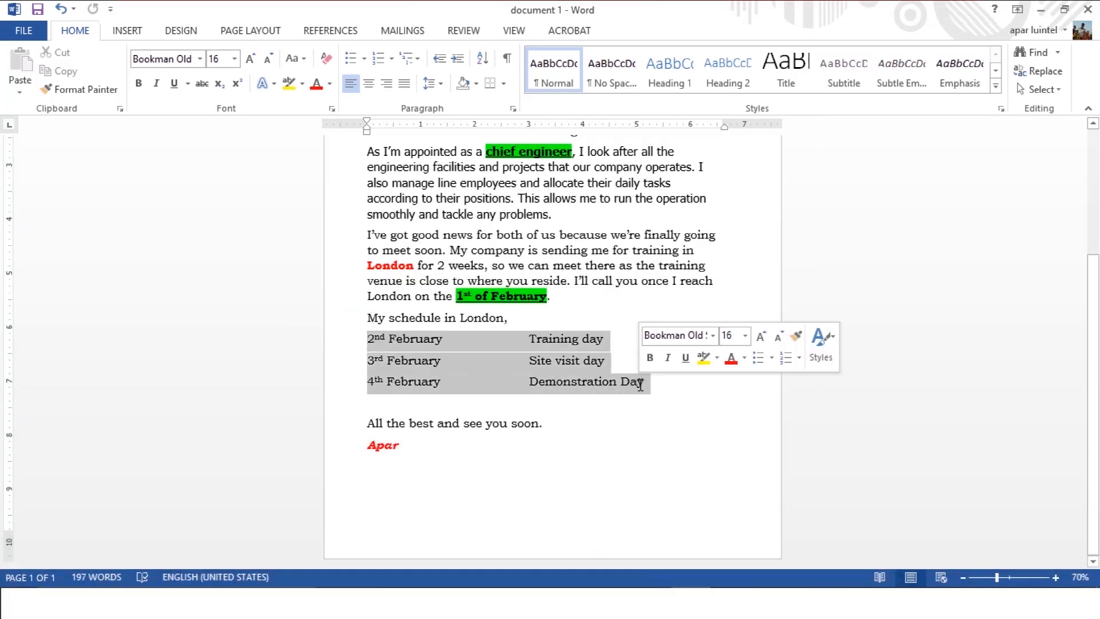
left_click(780, 354)
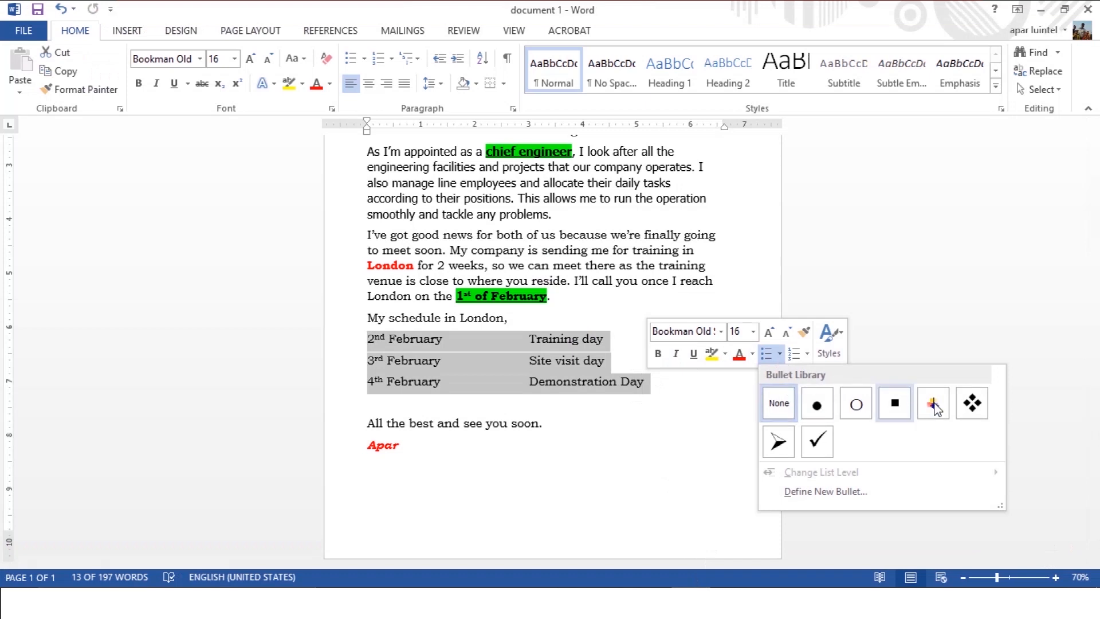
left_click(817, 406)
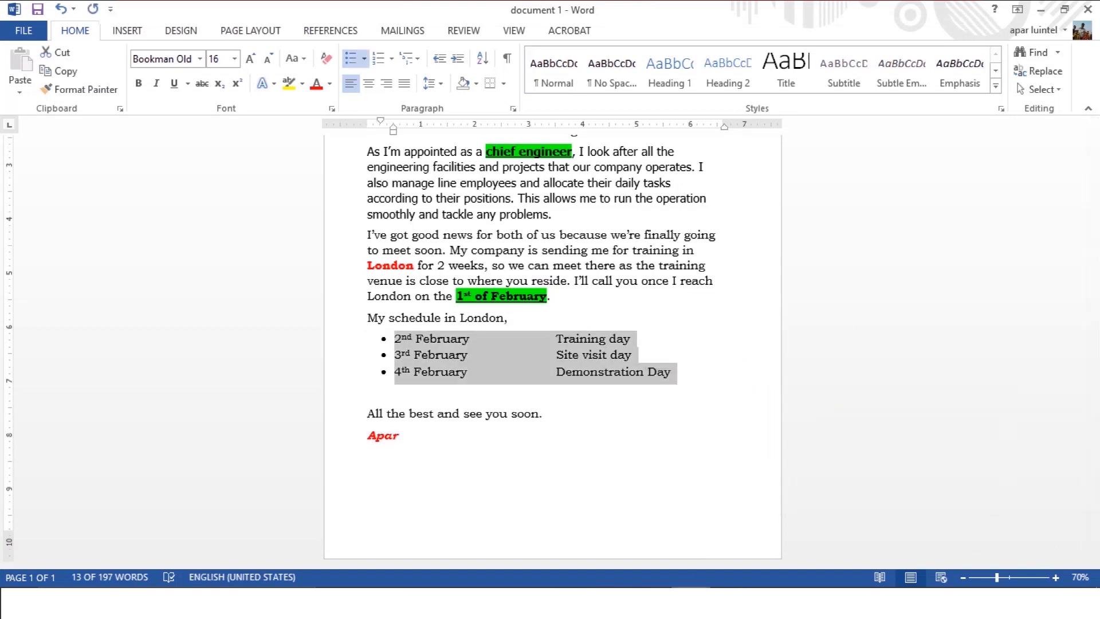
End the bulleted list, add blank lines below it and insert a table of three columns and four rows there.
left_click(686, 370)
key("Return")
key("Return")
key("Return")
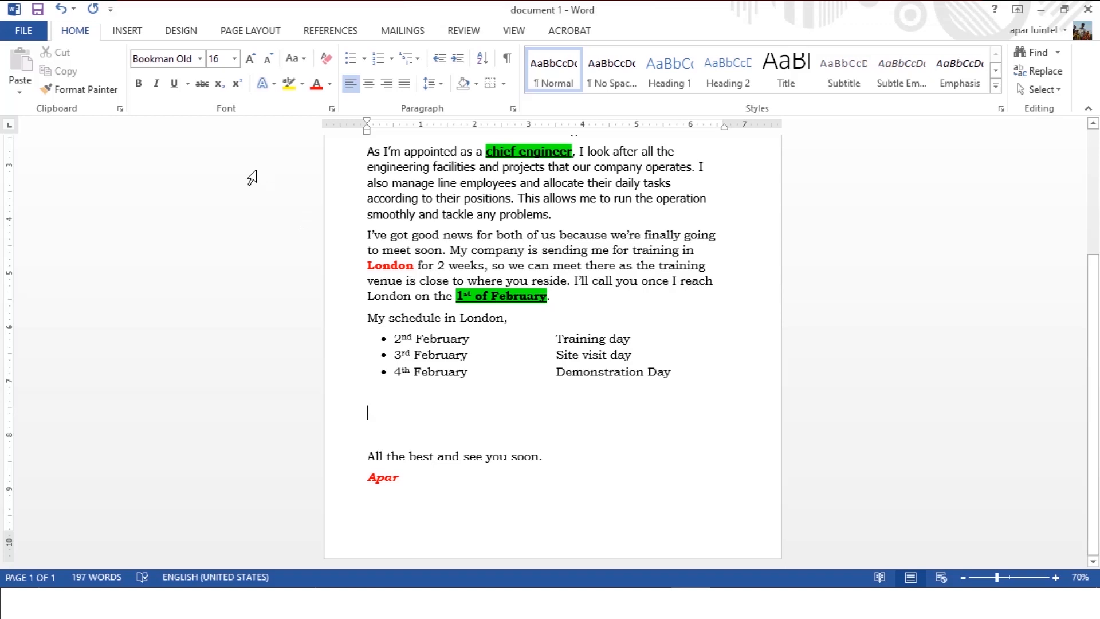
left_click(125, 33)
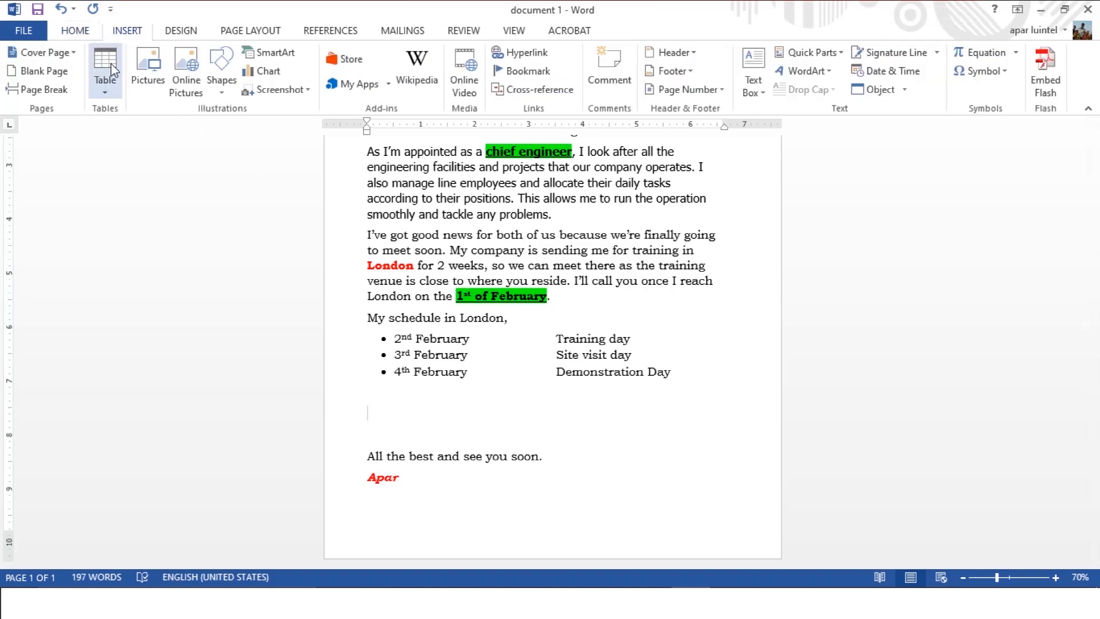
left_click(111, 88)
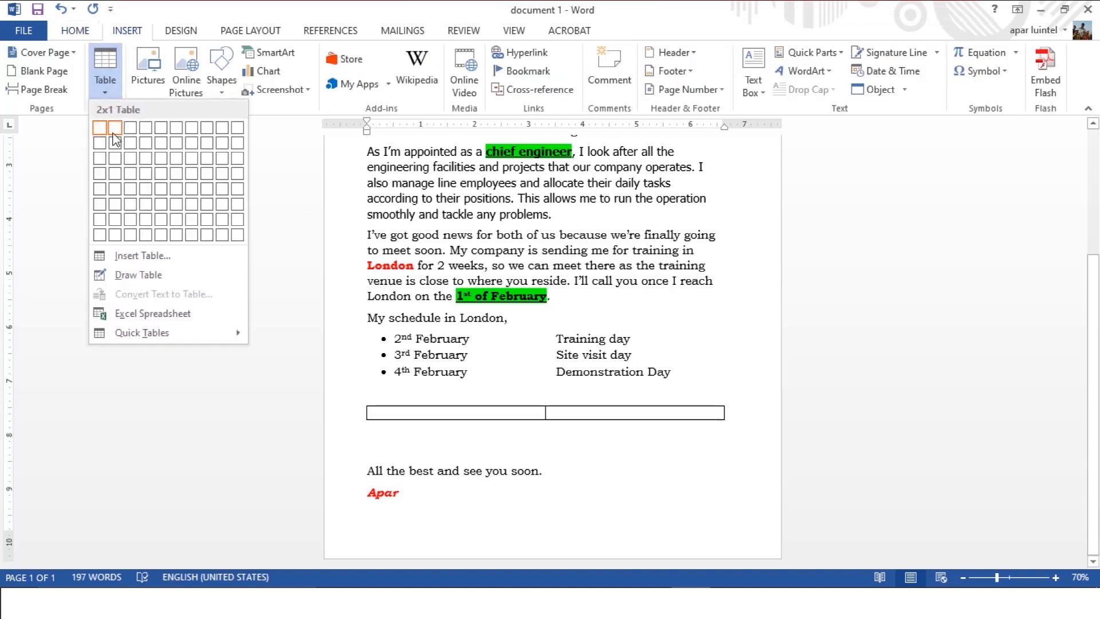
left_click(132, 172)
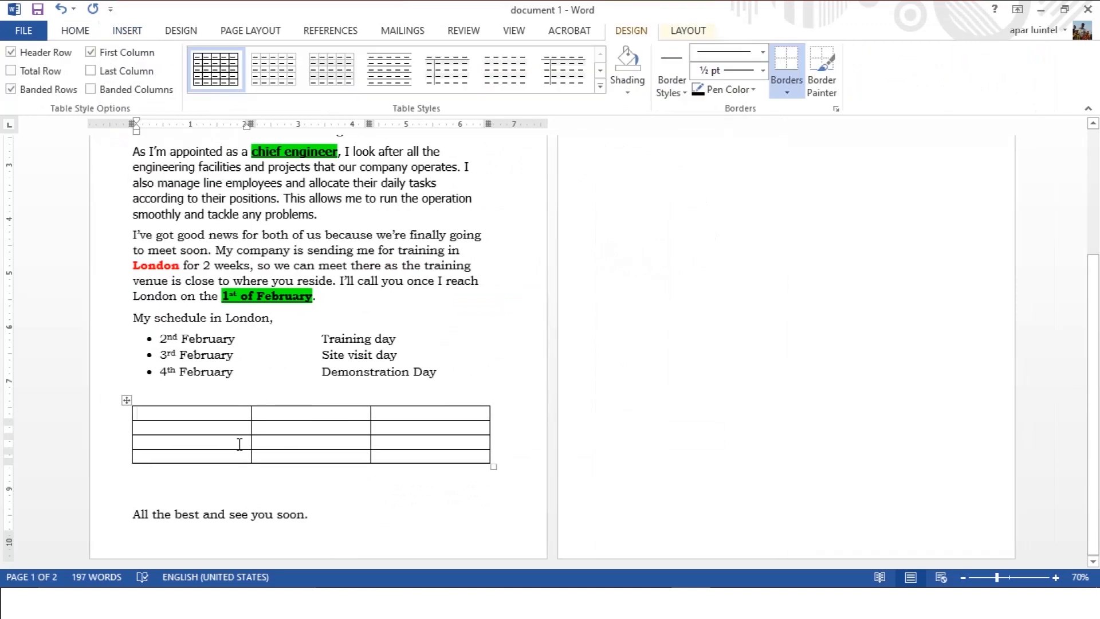
Fill the table's header row with "S. No.", "Date" and "Plan".
left_click(239, 411)
type("S.")
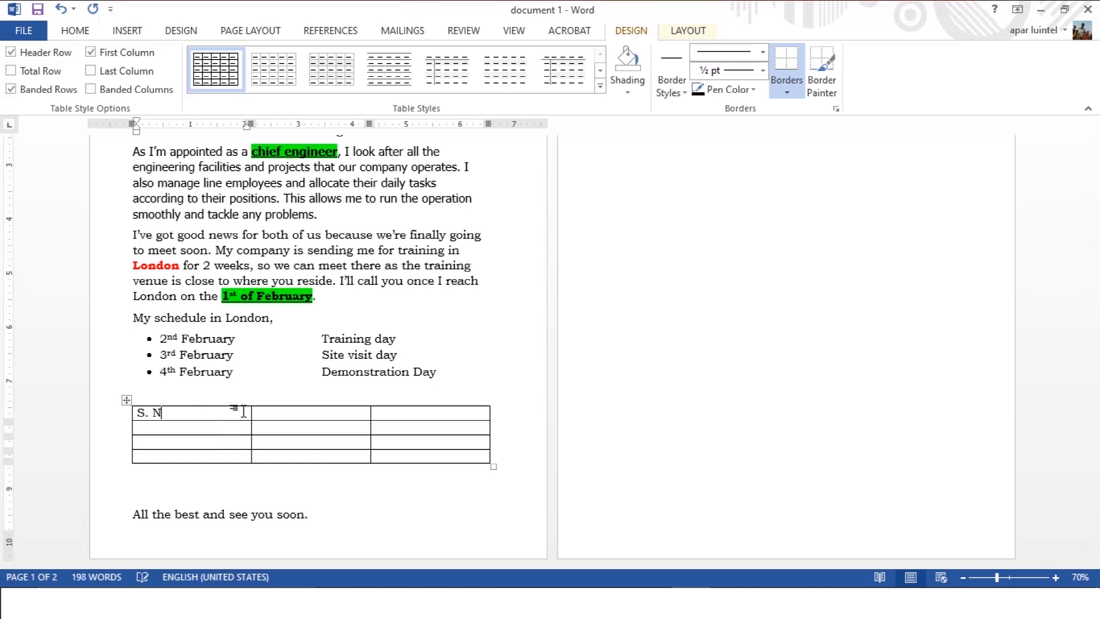
type(" No.")
key("Tab")
type("Date")
key("Tab")
type("Plan")
key("Tab")
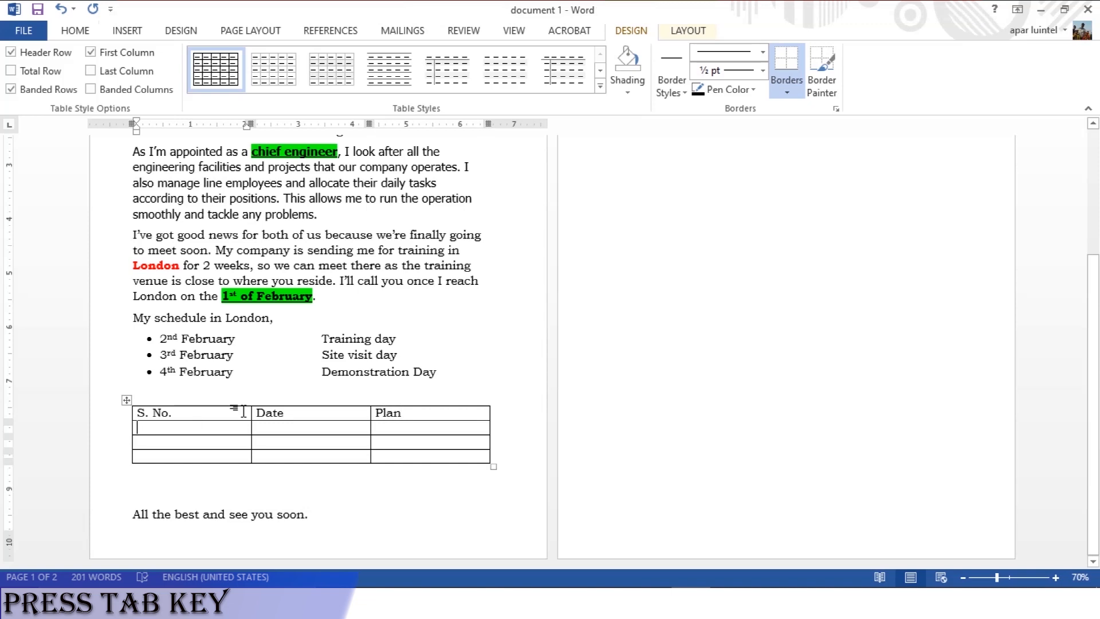
type("2nd Fe")
key("BackSpace")
key("BackSpace")
key("BackSpace")
key("BackSpace")
key("BackSpace")
key("BackSpace")
Fill the first row under the table header with "1", "2nd Feb" and "Training".
type("1")
key("Tab")
type("2n")
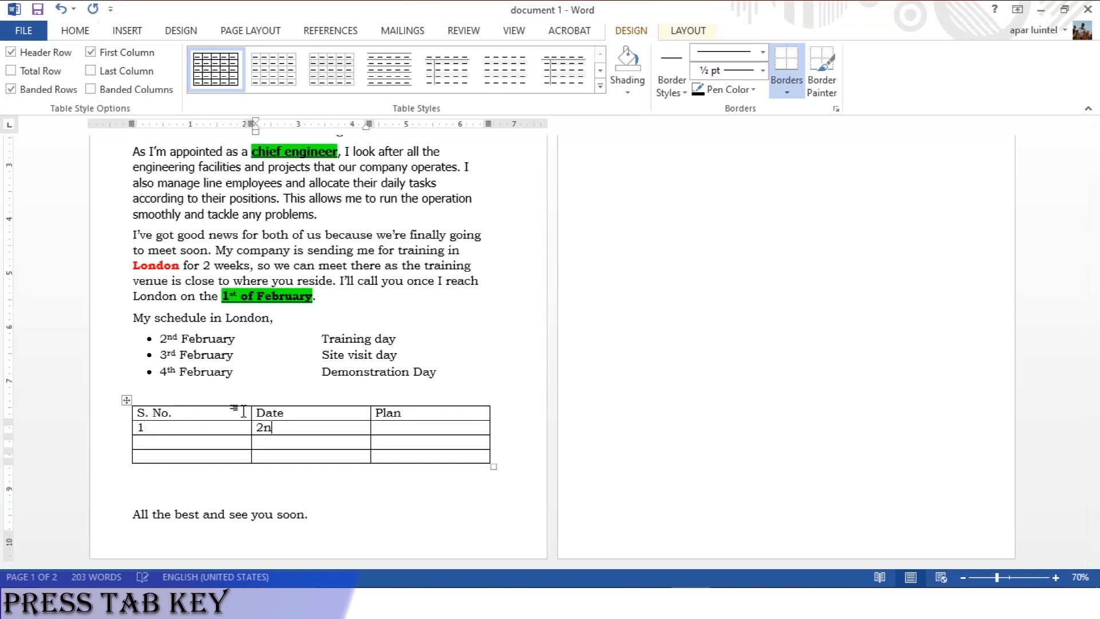
type("d Feb")
key("Tab")
type("Training")
Fill the table row below the "Training" entry with "2", "3rd Feb" and "Site visit".
key("Tab")
type("2")
key("Tab")
type("3rd Feb")
key("Tab")
type("Site")
Fill the last table row with "3", "4th Feb" and "Demo".
key("Tab")
type("3")
key("Tab")
type("4th Feb")
key("Tab")
type("Dem")
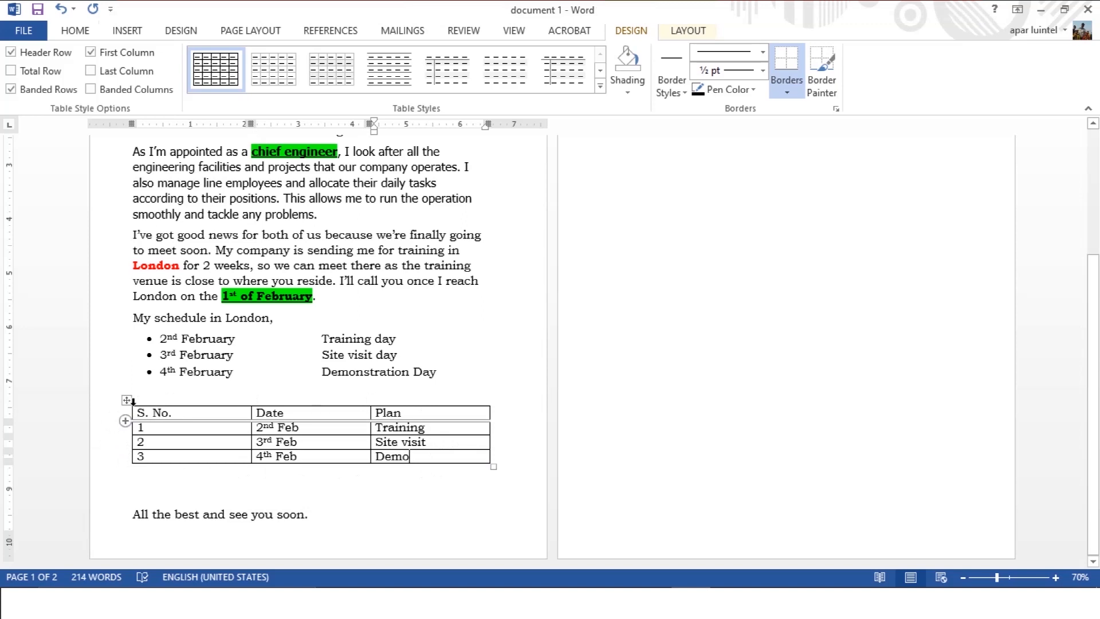
Apply the grid table style with a black header row and gray banded rows to the whole schedule table.
left_click_drag(139, 412, 449, 457)
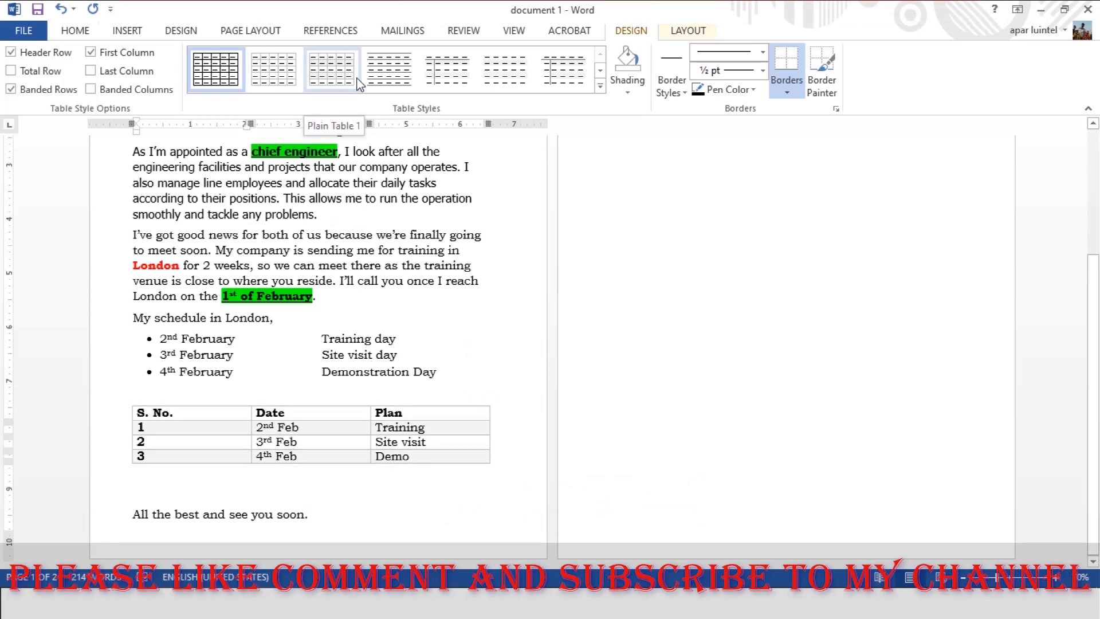
left_click(600, 70)
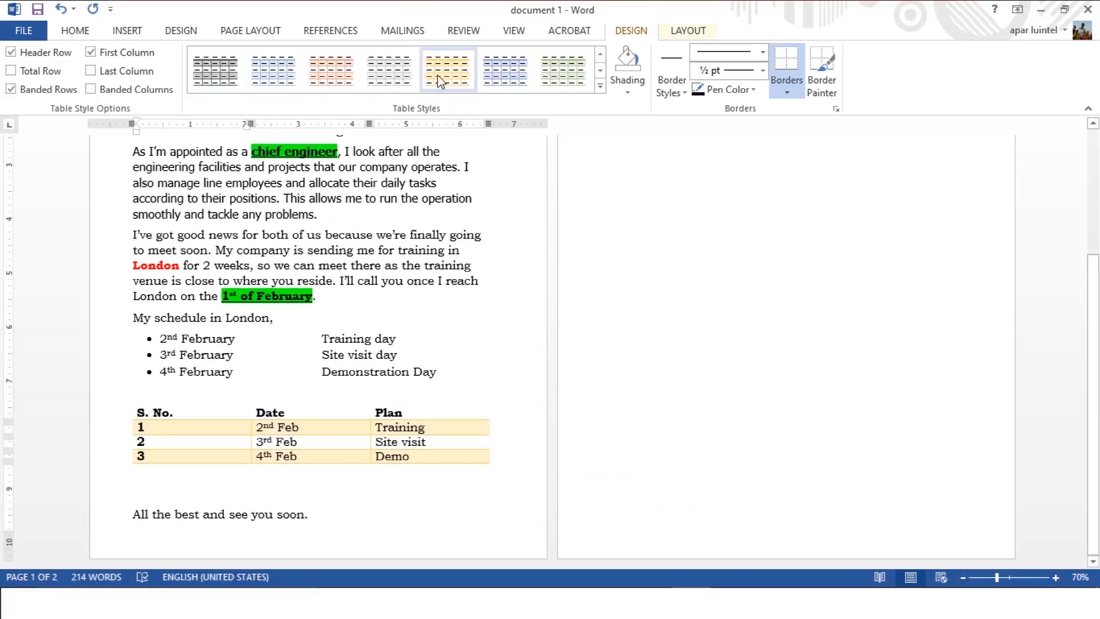
left_click(600, 86)
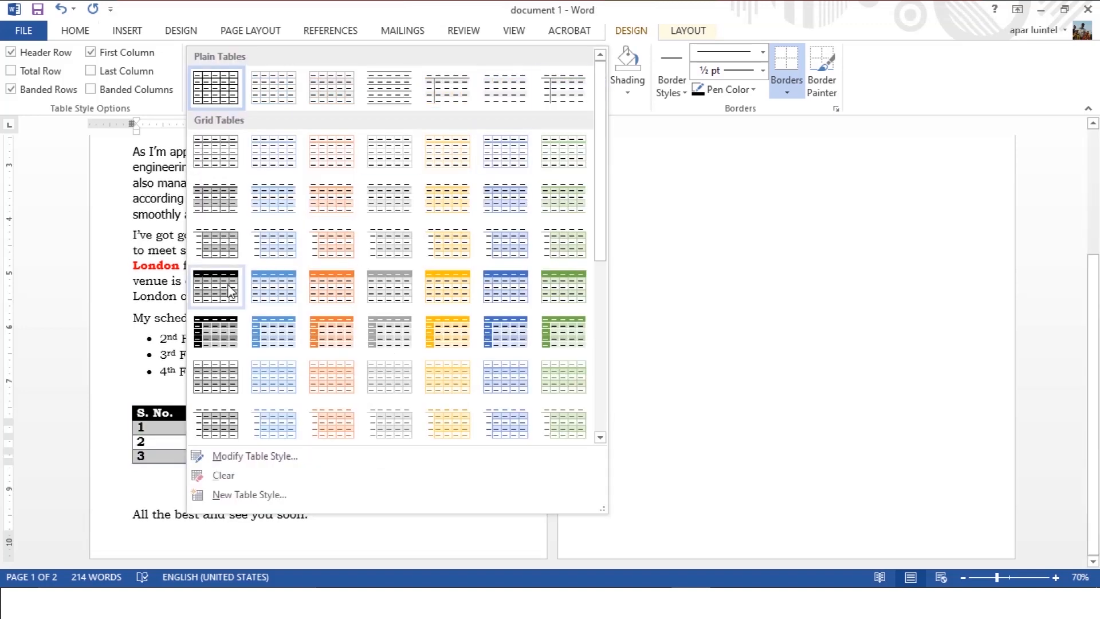
left_click(225, 285)
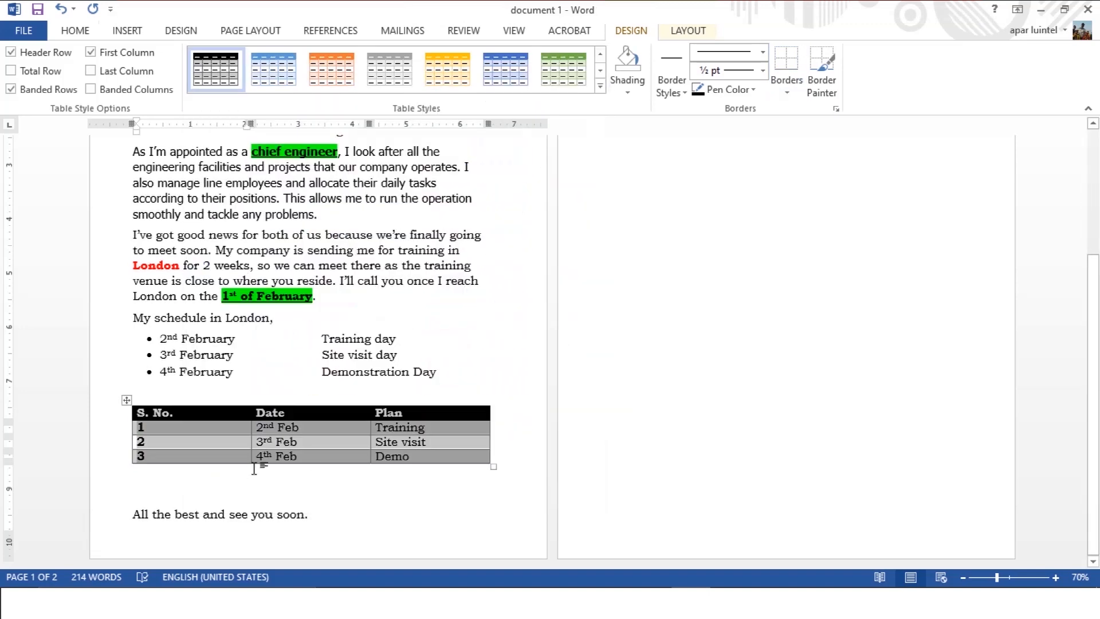
Remove the extra blank line above "All the best and see you soon." and save the document.
left_click(424, 511)
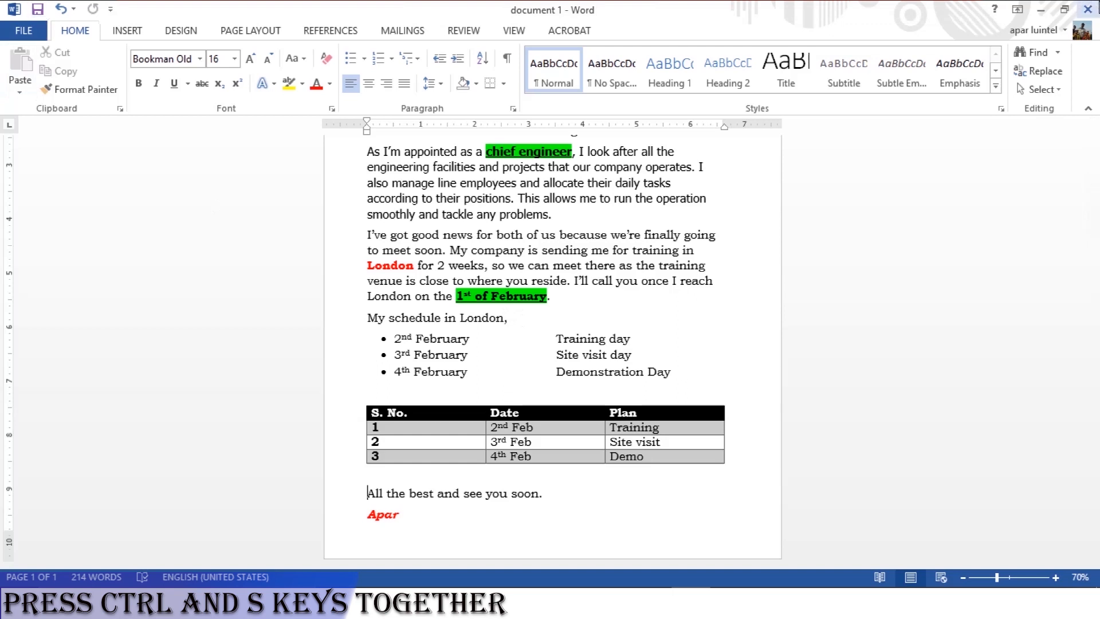
scroll(581, 309, "up", 3)
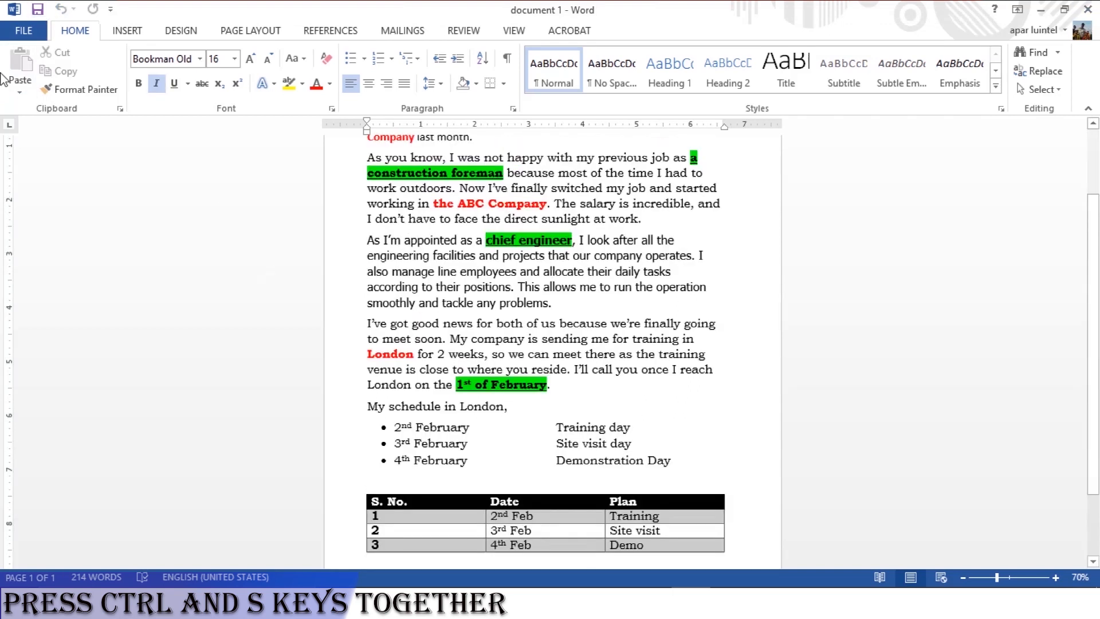
Open the letter's print settings and review the available printers, keeping Microsoft Print to PDF selected.
left_click(25, 30)
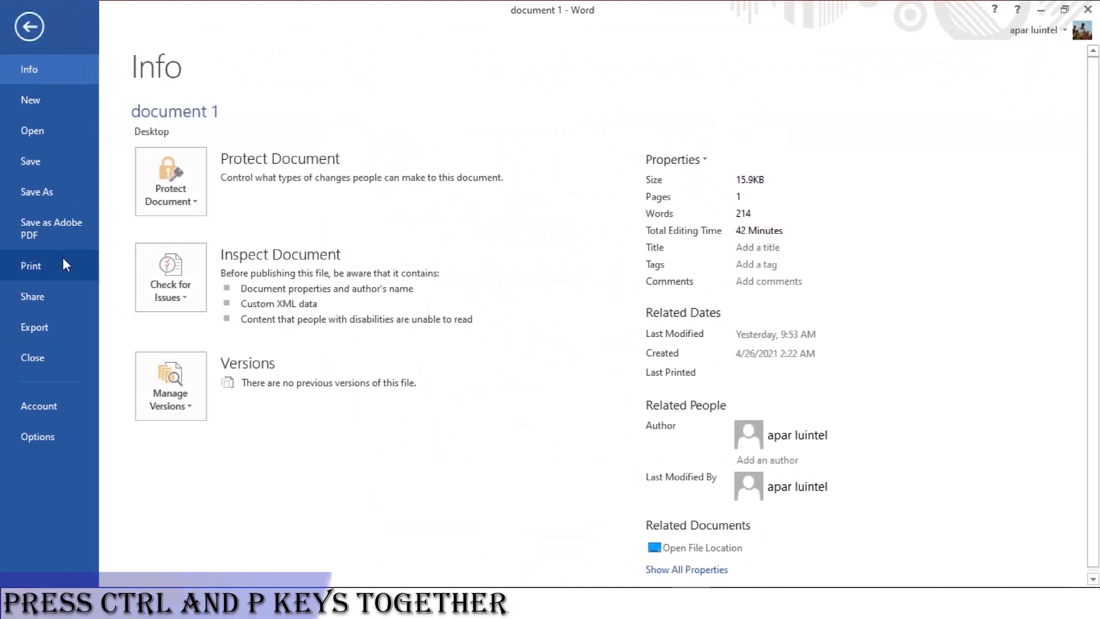
left_click(63, 259)
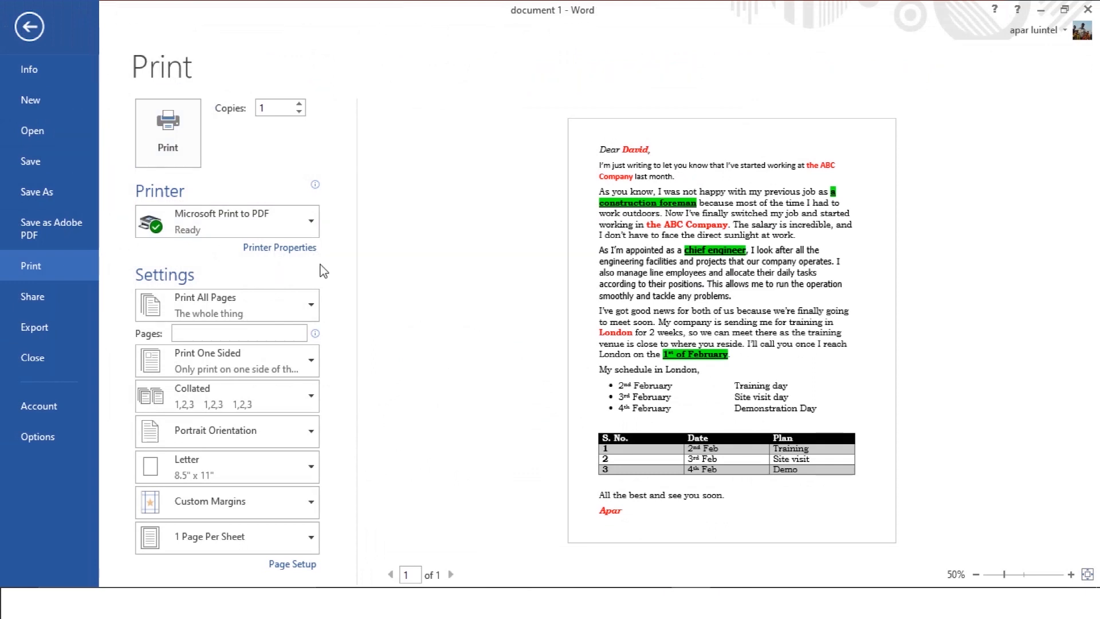
left_click(232, 236)
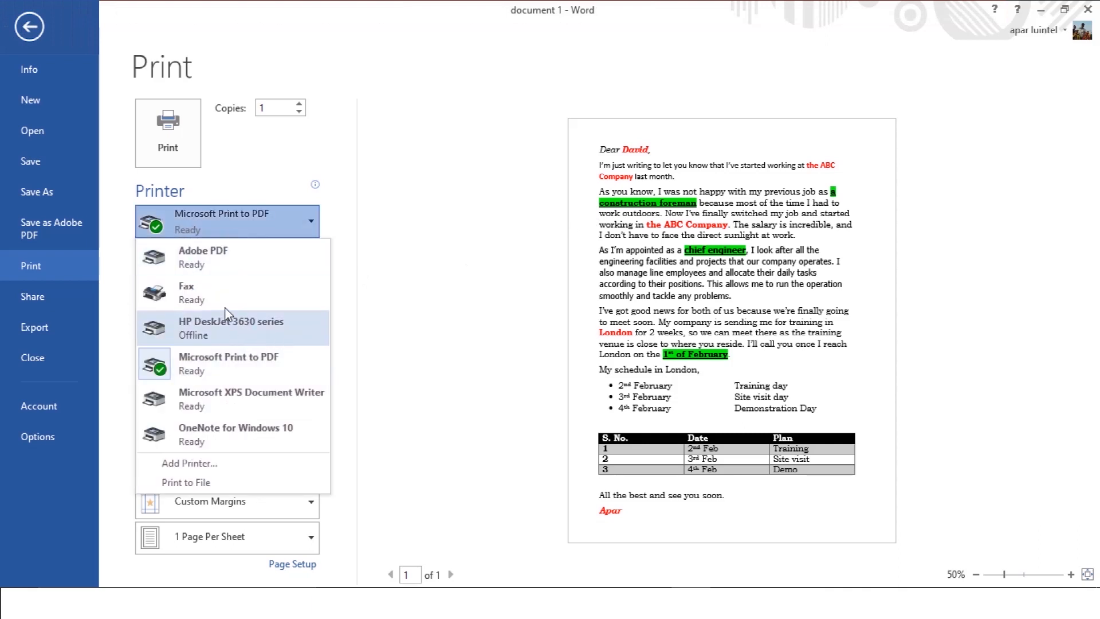
left_click(384, 283)
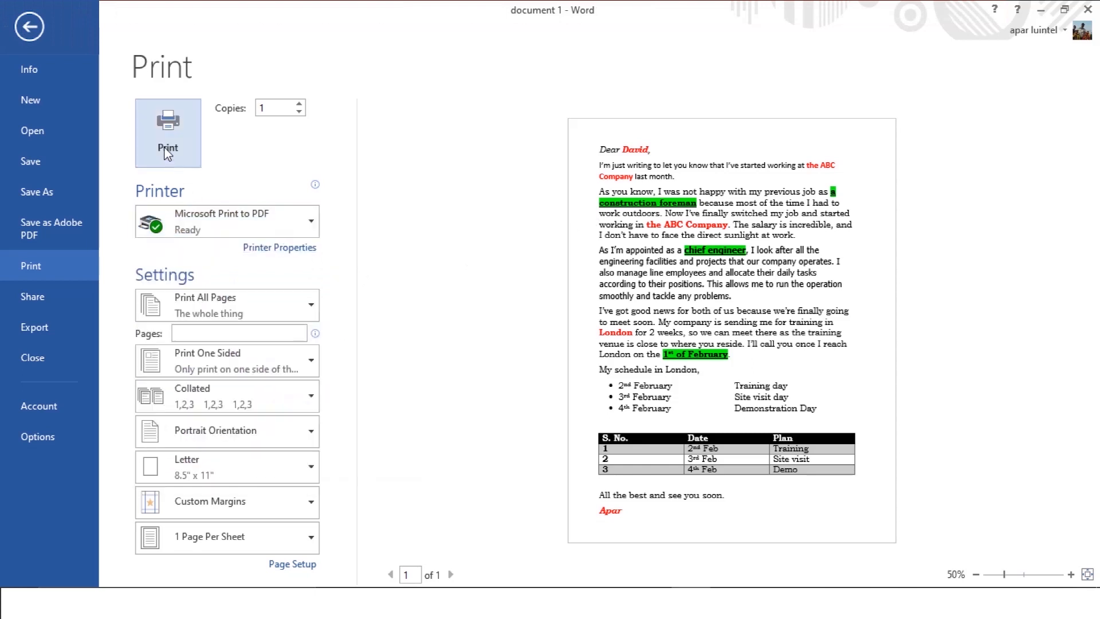